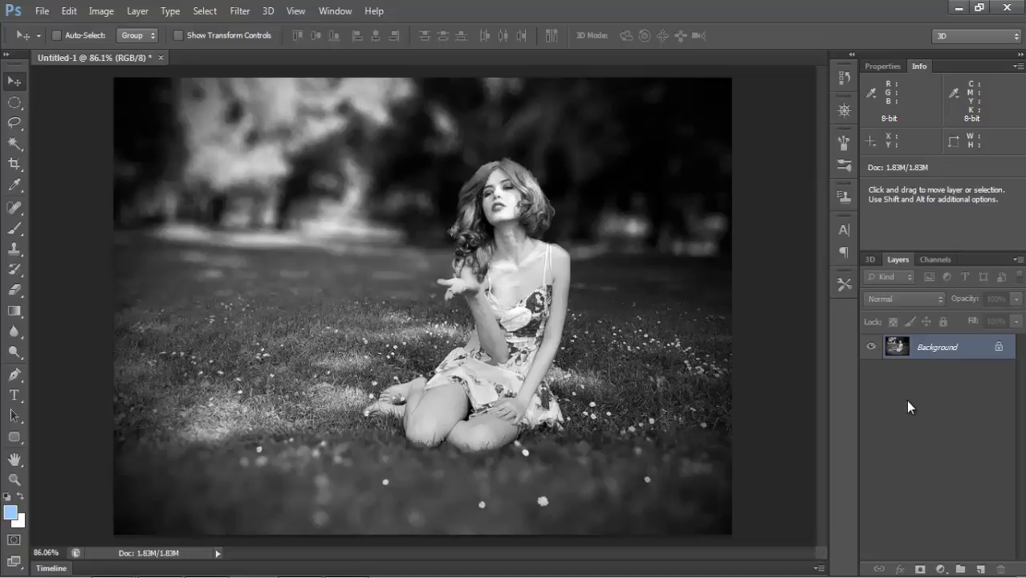
Duplicate the Background layer as 'Background copy' and add an empty Layer 1 above it.
right_click(982, 351)
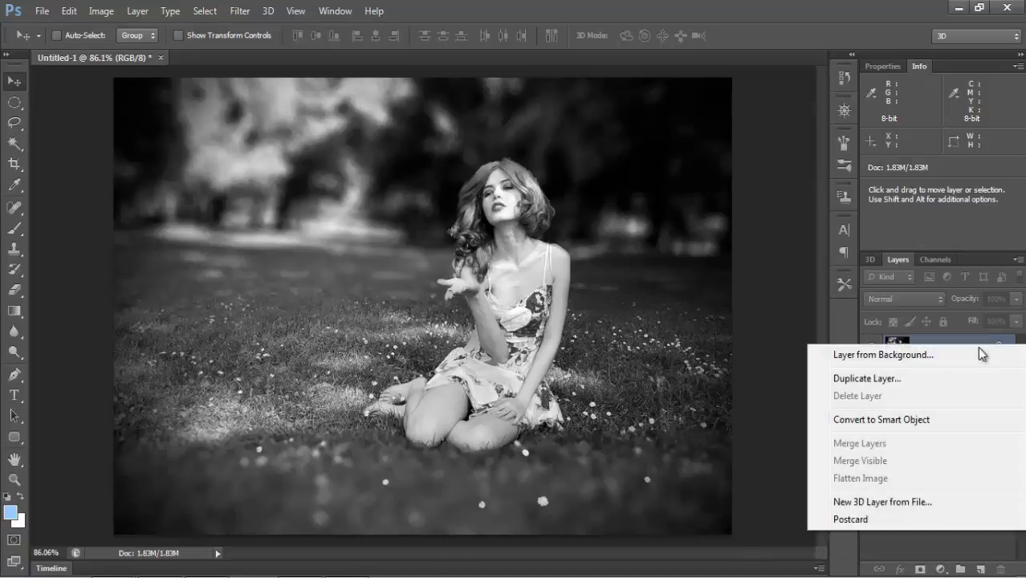
left_click(868, 379)
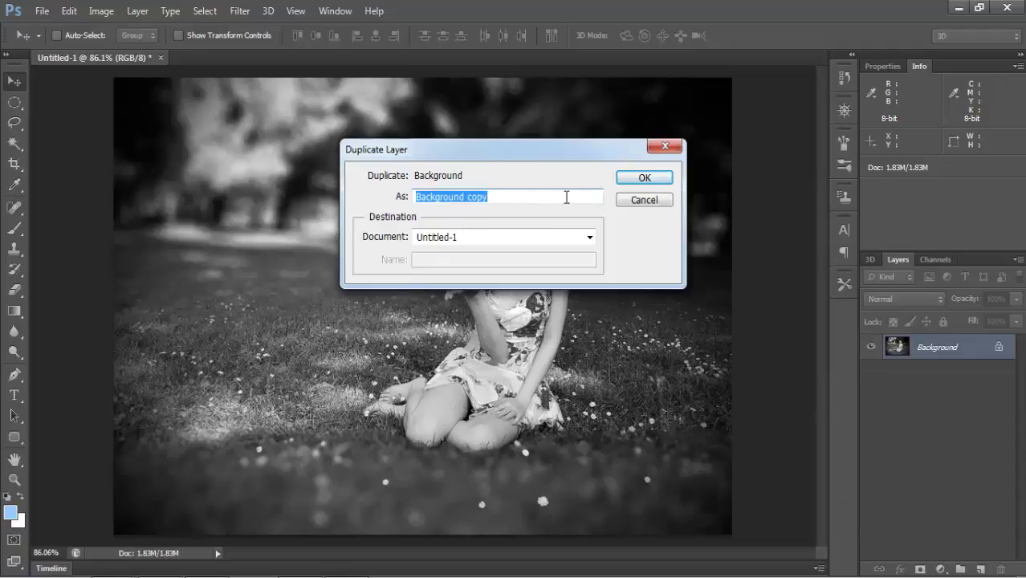
left_click(640, 179)
left_click(640, 180)
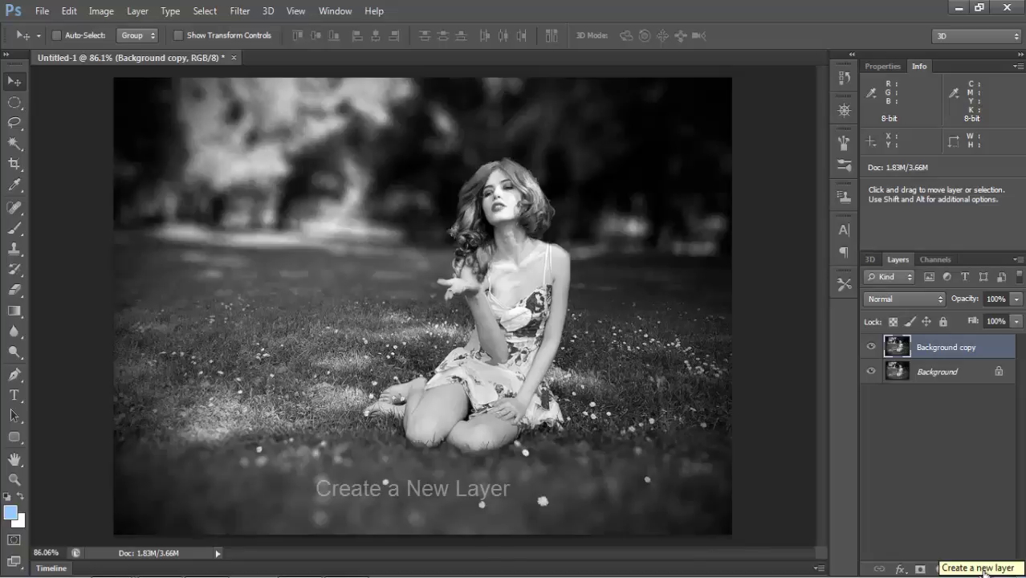
left_click(983, 570)
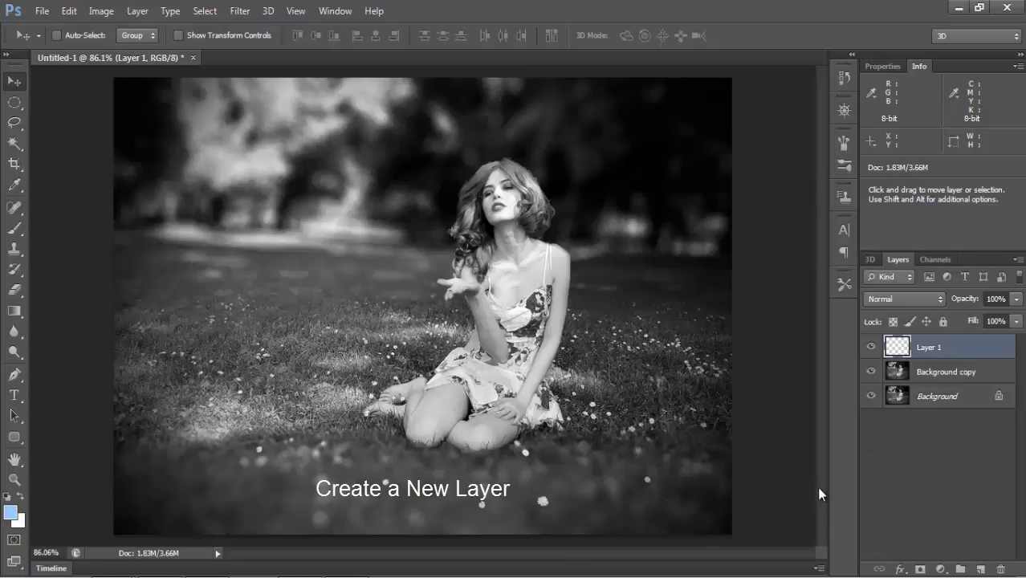
Build a Gradient Tool gradient from the Black, White preset, with the right stop set to grey 9d9191.
left_click(16, 312)
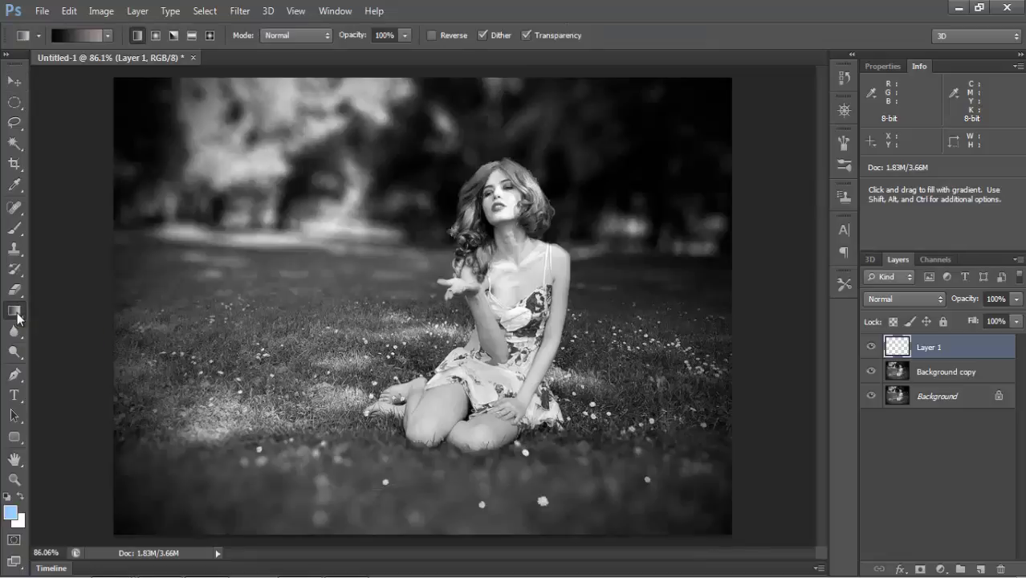
left_click(78, 40)
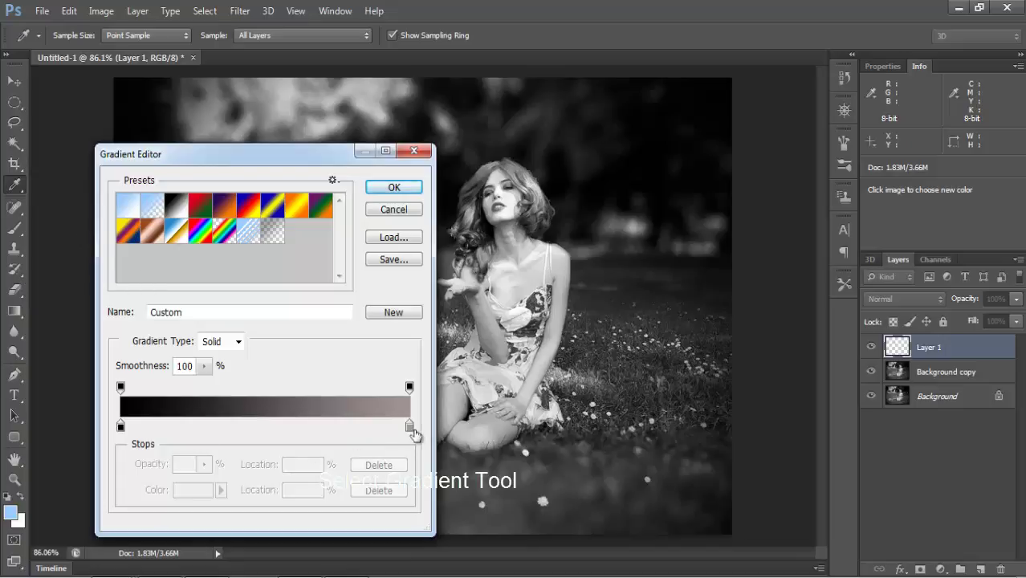
left_click(177, 206)
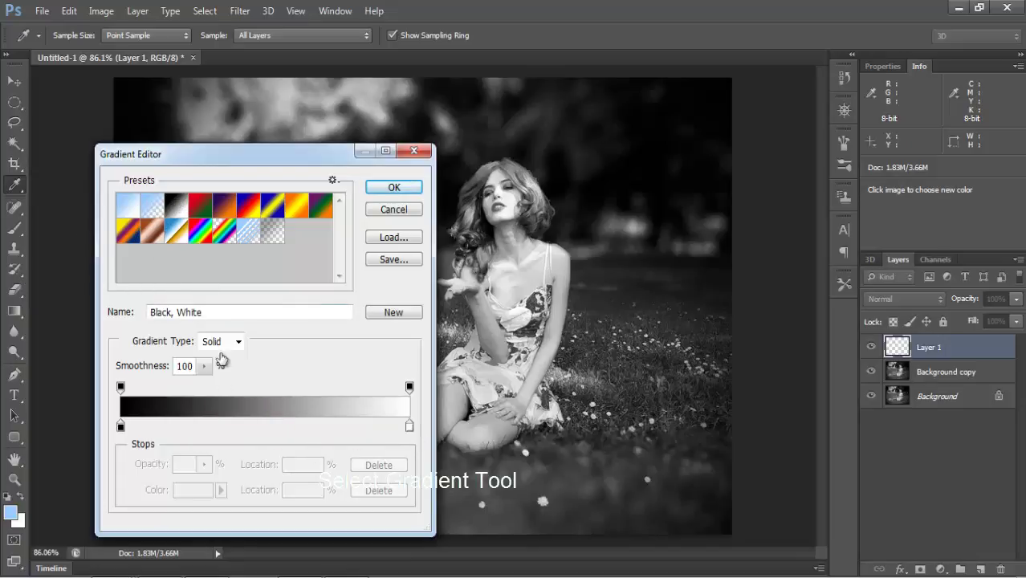
double_click(409, 426)
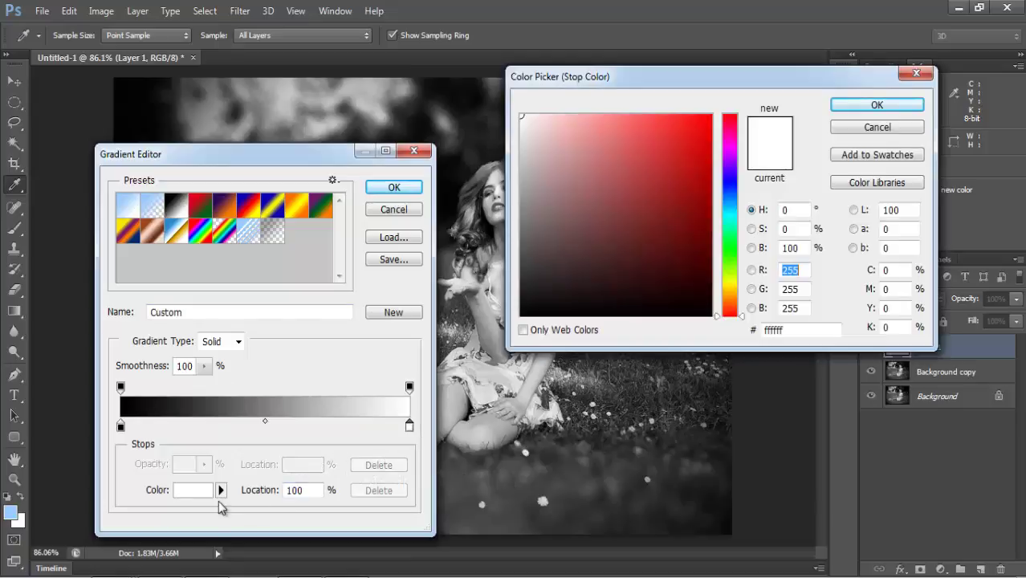
left_click_drag(544, 285, 529, 185)
left_click(858, 106)
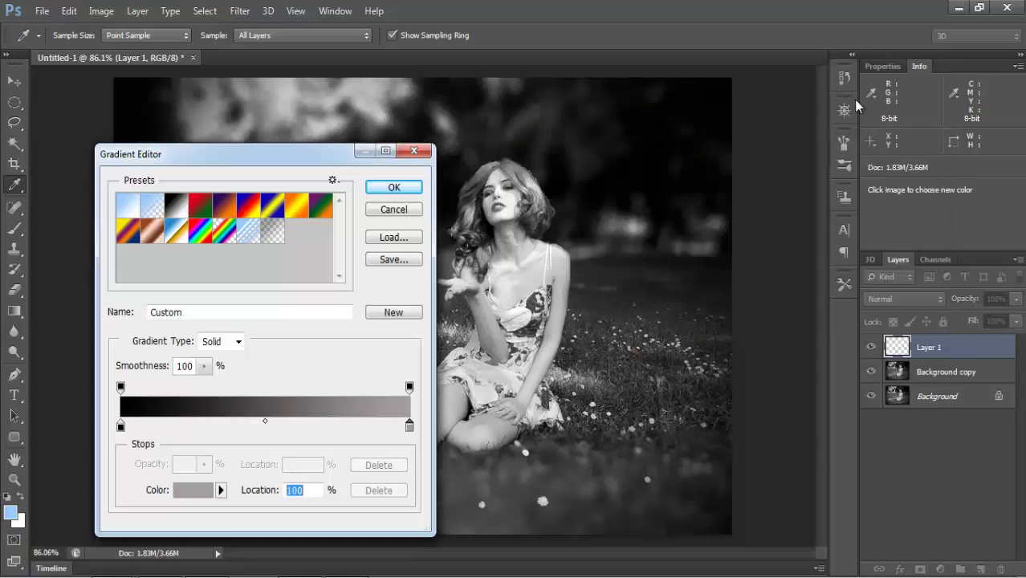
left_click(392, 190)
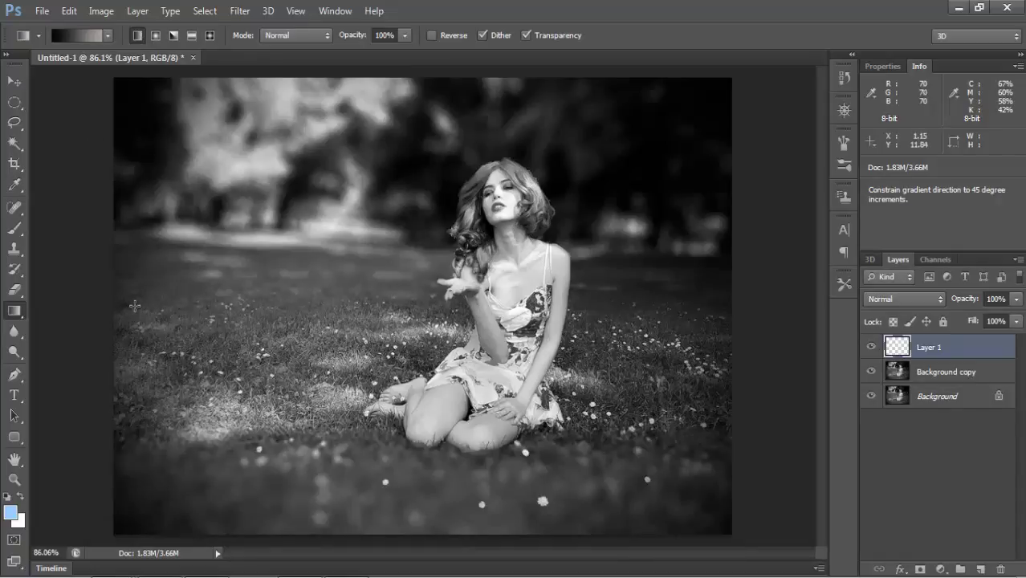
Fill Layer 1 with a left-to-right black-to-grey gradient and move Background copy above it.
left_click_drag(135, 306, 626, 309)
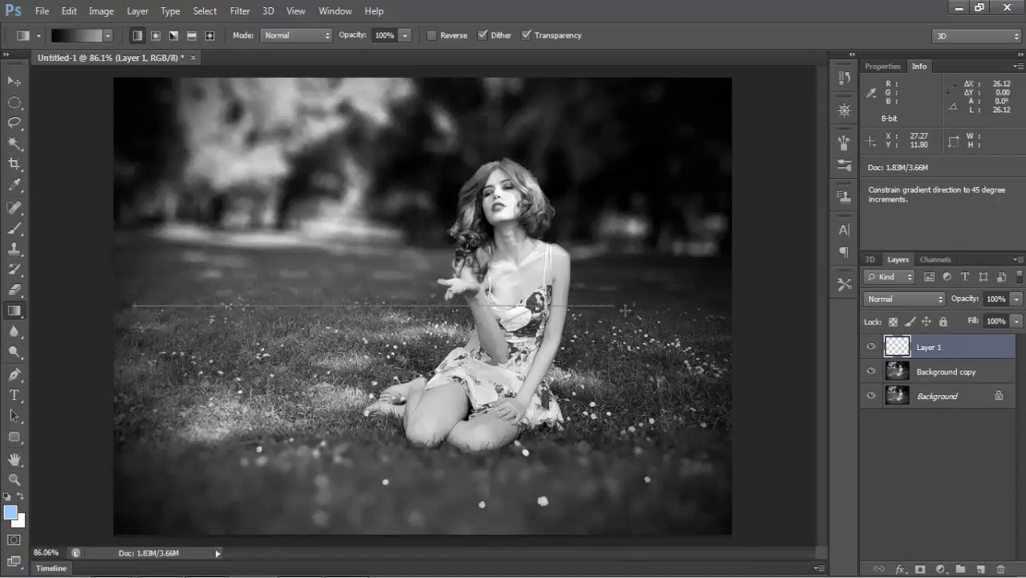
left_click_drag(625, 309, 712, 321)
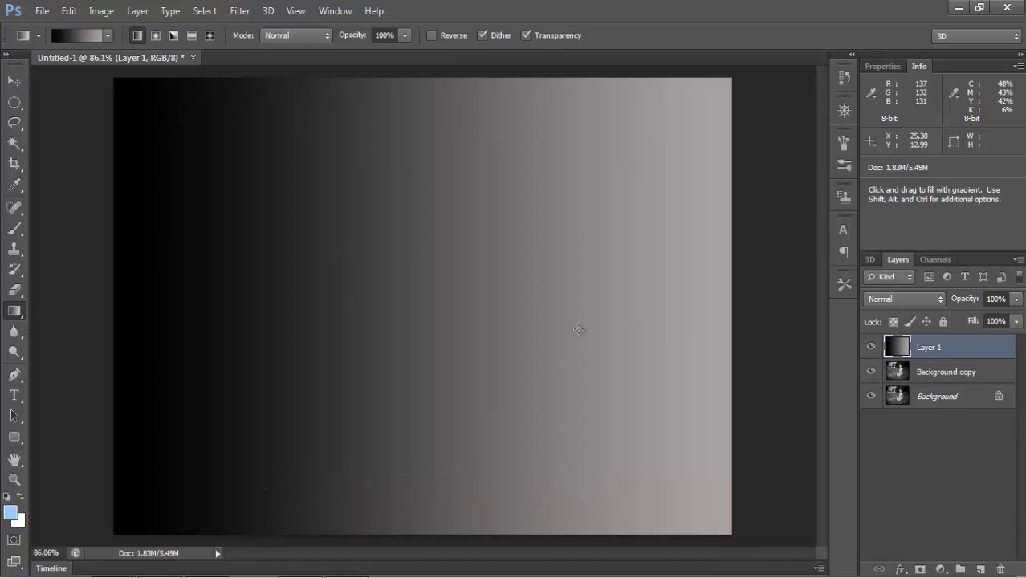
left_click(929, 376)
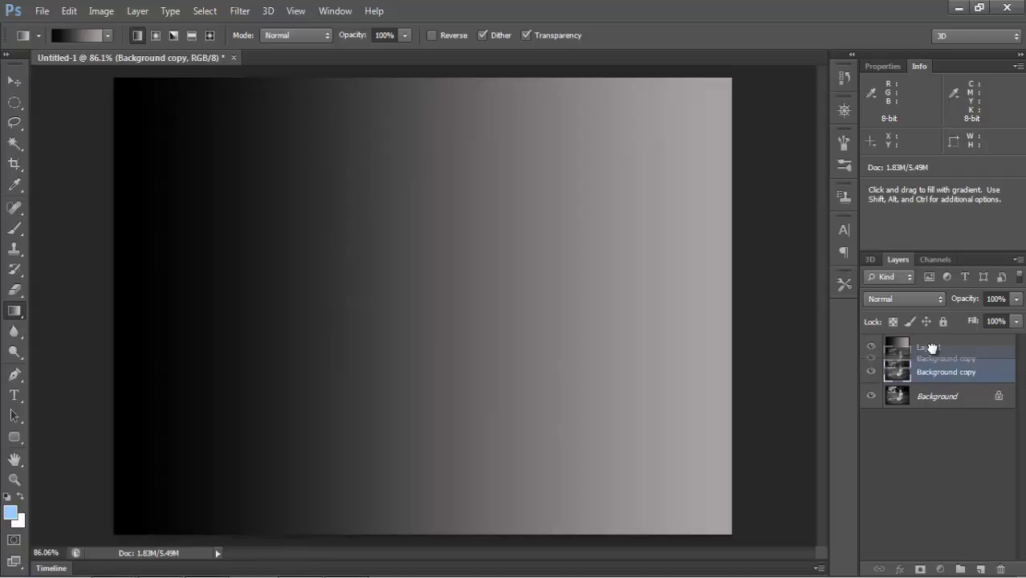
left_click_drag(937, 377, 931, 347)
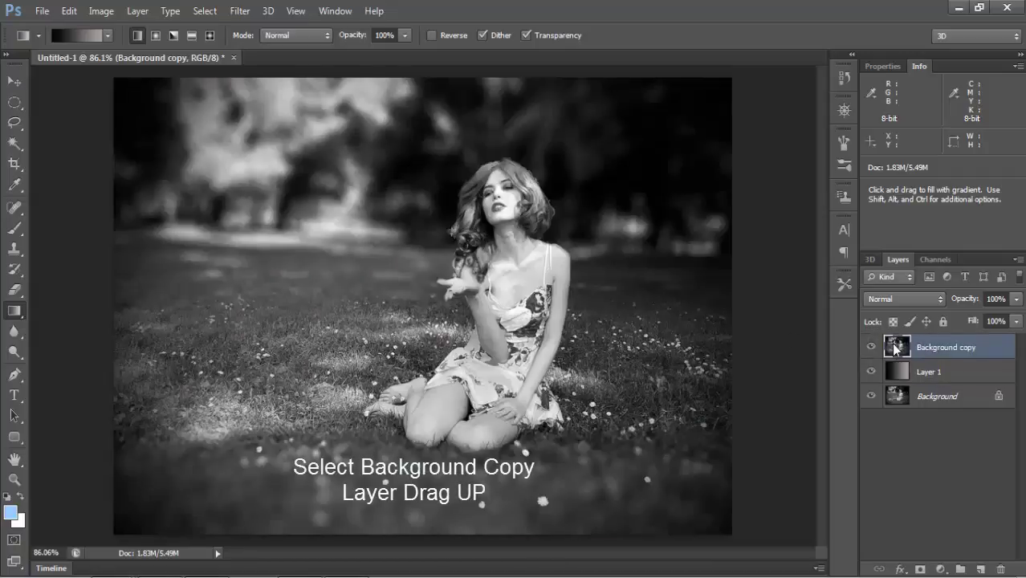
Draw a roughly 193 × 201 px light-blue rounded rectangle over the lower middle and rasterize its layer.
left_click(16, 439)
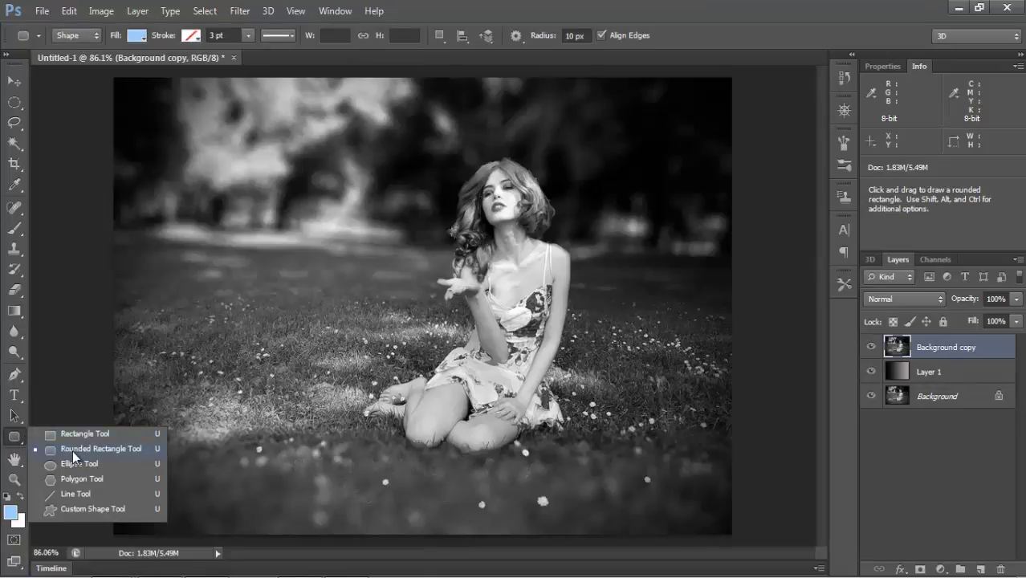
left_click(72, 450)
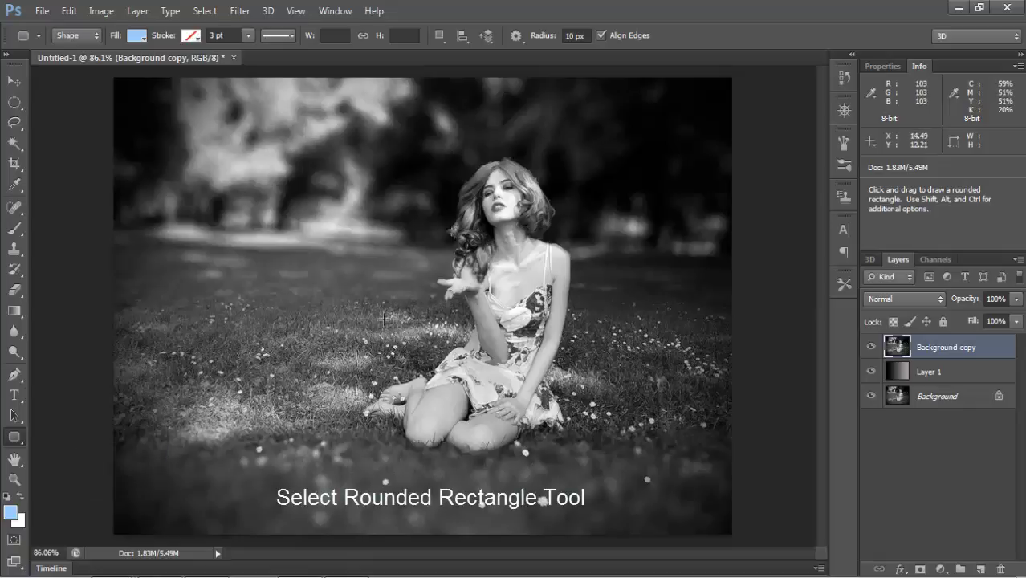
mouse_move(383, 318)
left_mouse_down()
mouse_move(529, 466)
mouse_move(504, 452)
left_mouse_up()
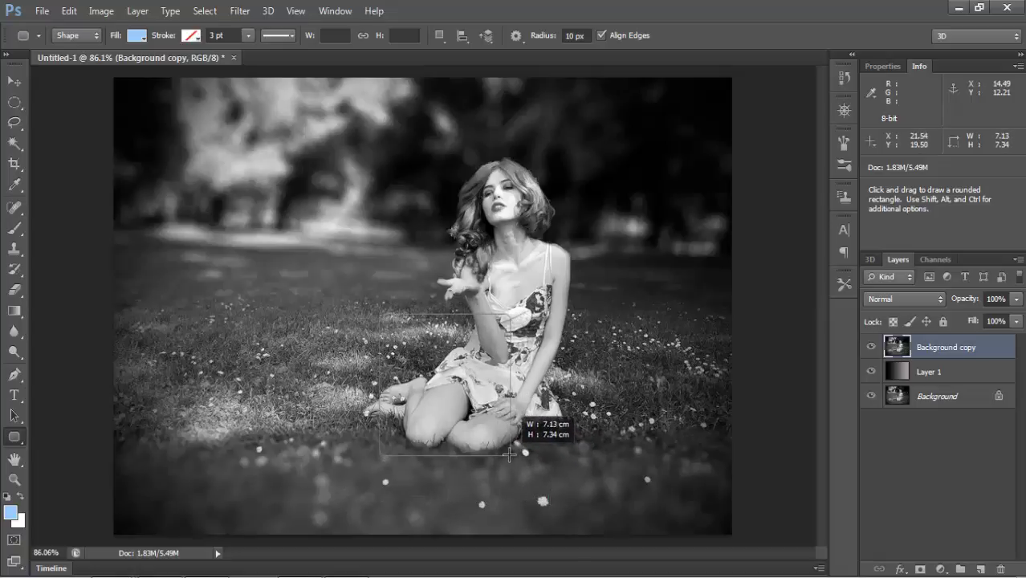
left_click_drag(505, 453, 505, 450)
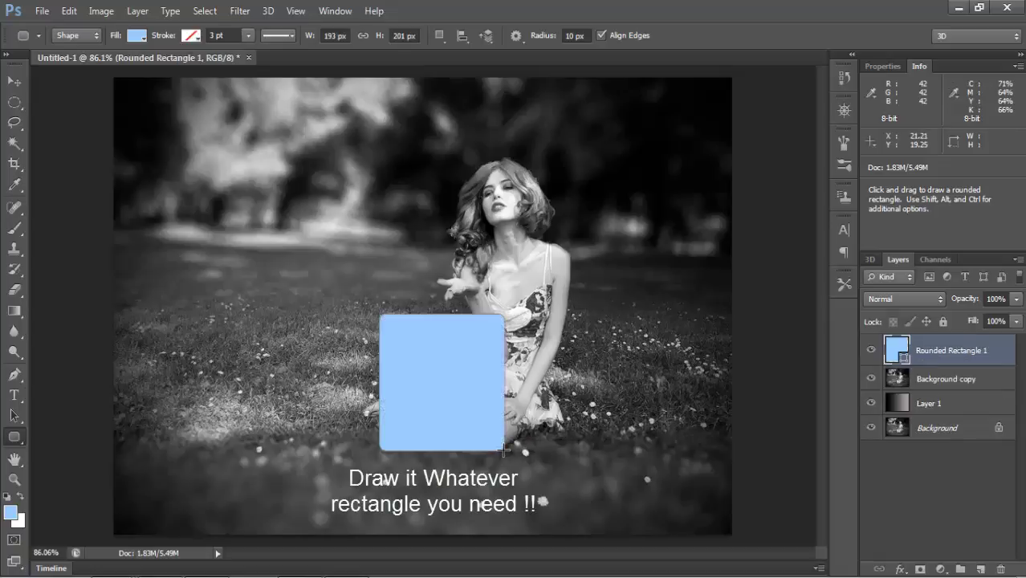
right_click(959, 347)
left_click(725, 188)
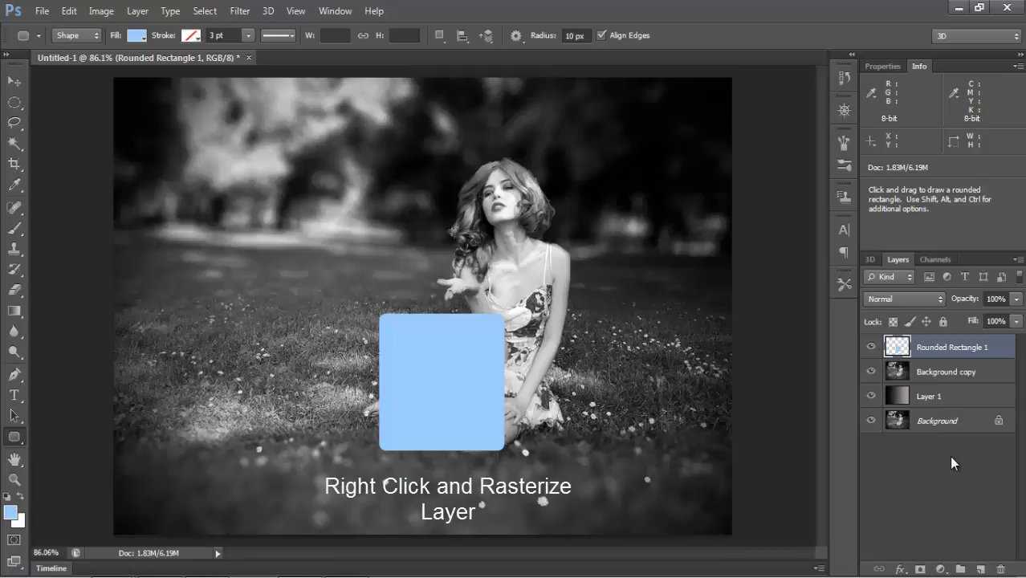
Duplicate the Rounded Rectangle 1 layer to create 'Rounded Rectangle 1 copy'.
right_click(956, 353)
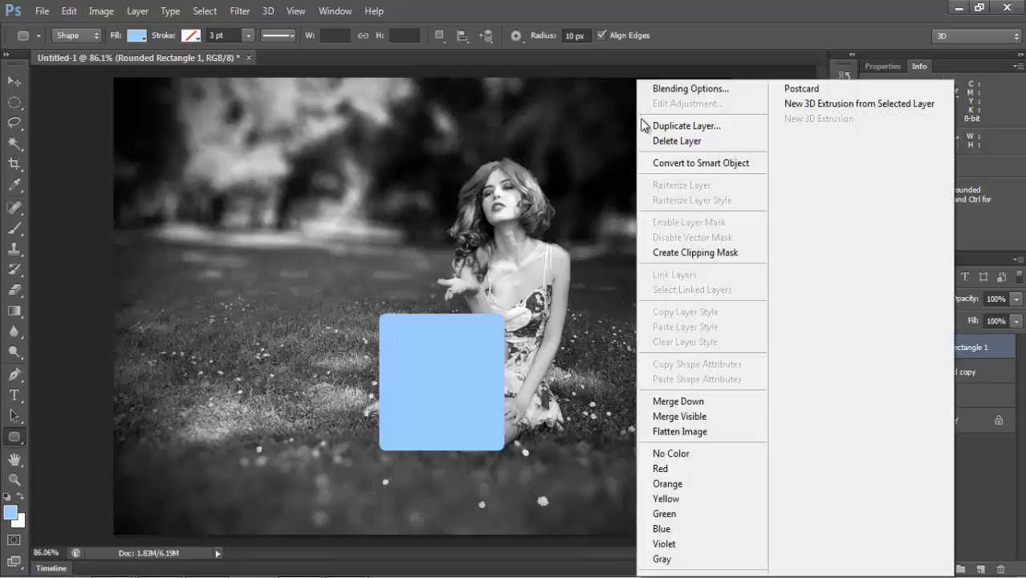
left_click(684, 126)
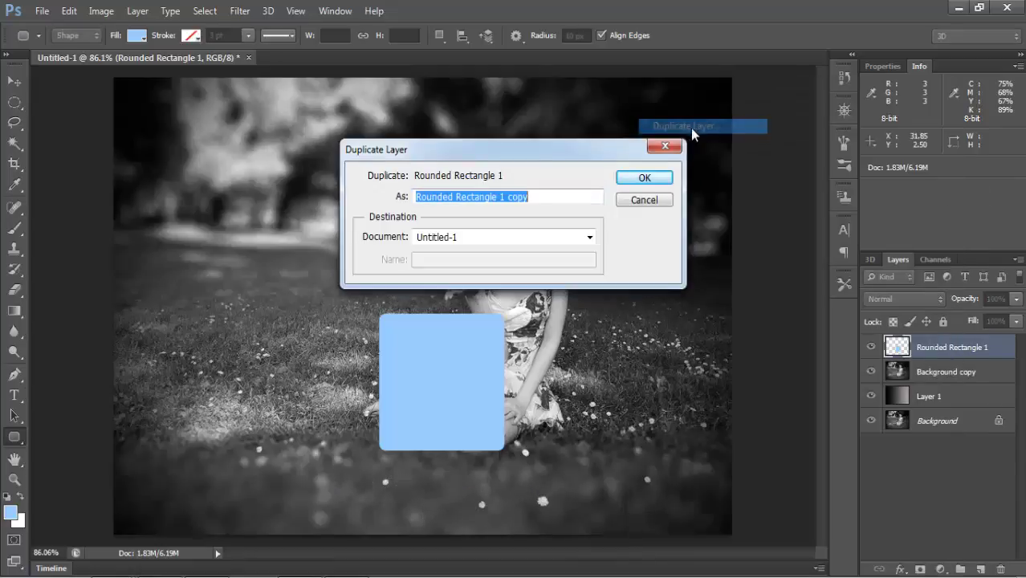
left_click(638, 178)
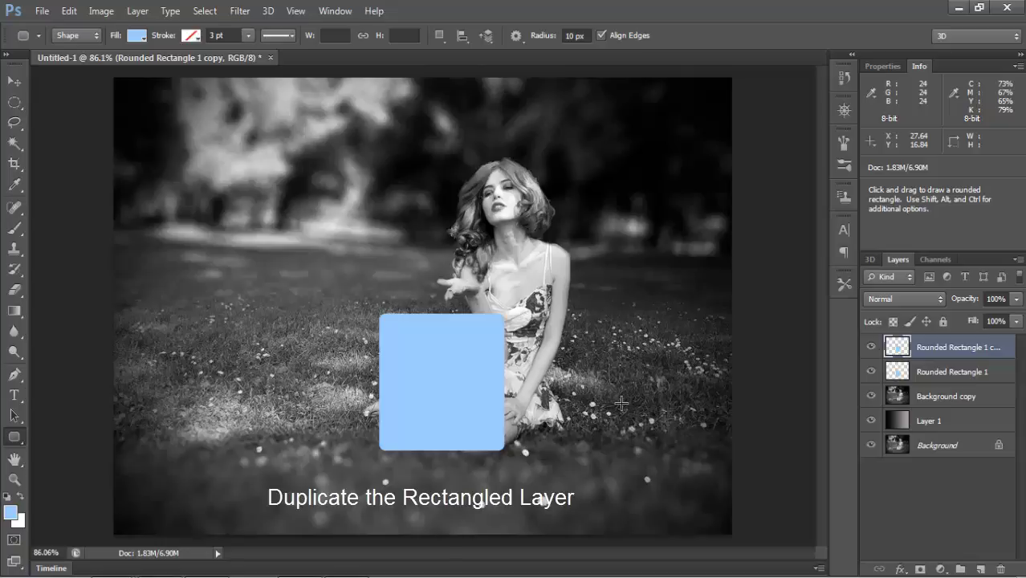
Fill the Rounded Rectangle 1 copy shape with solid black after resetting default colours.
left_click(898, 347, "ctrl")
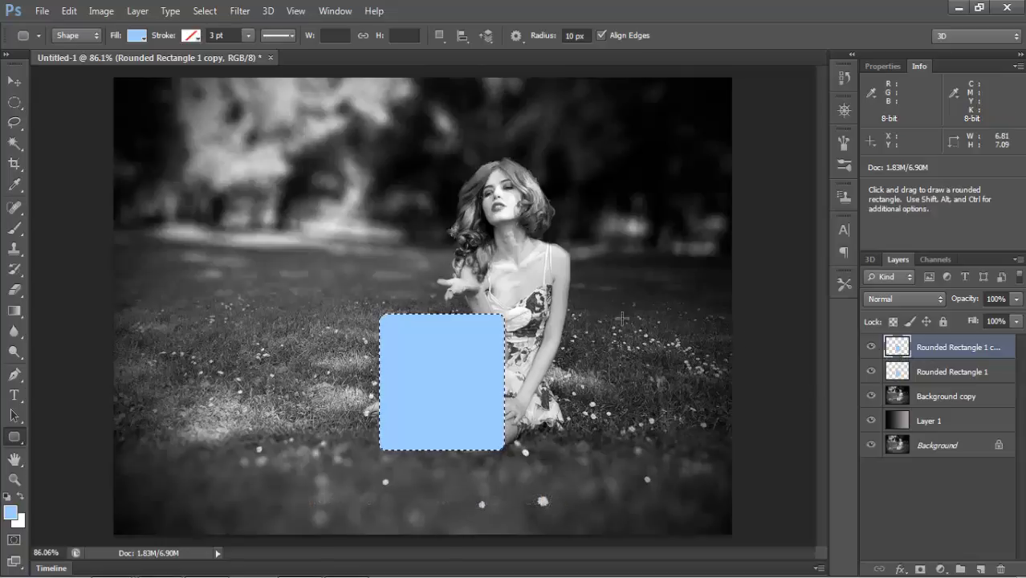
left_click(8, 498)
key("alt+BackSpace")
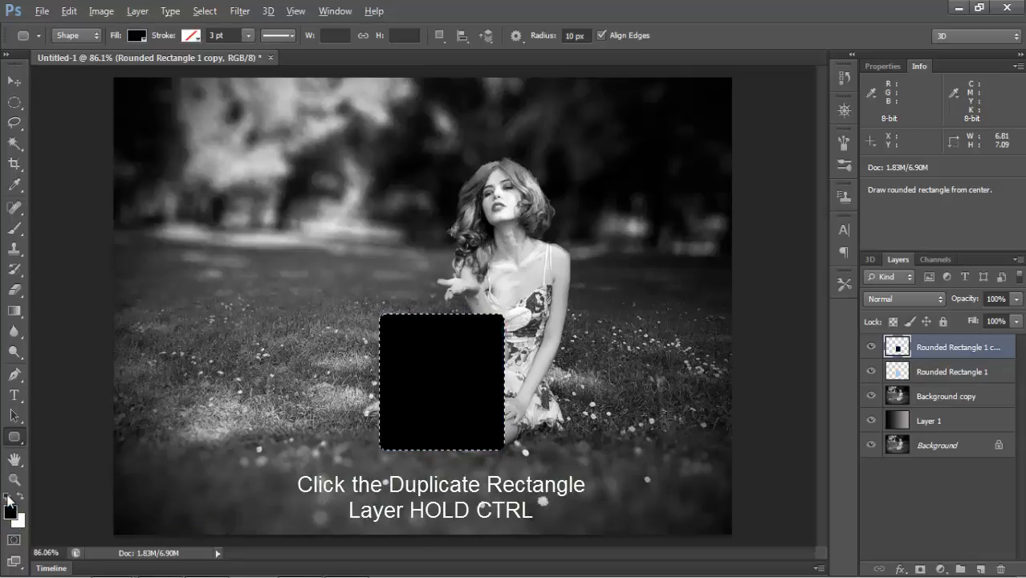
key("ctrl")
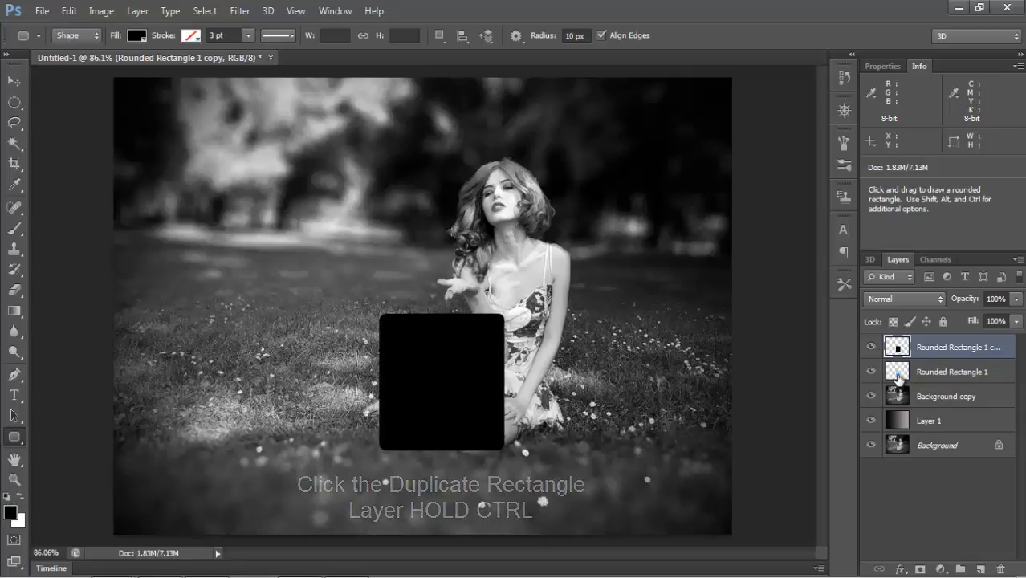
Make white the foreground colour and clear the rectangle selection.
left_click(898, 373, "ctrl")
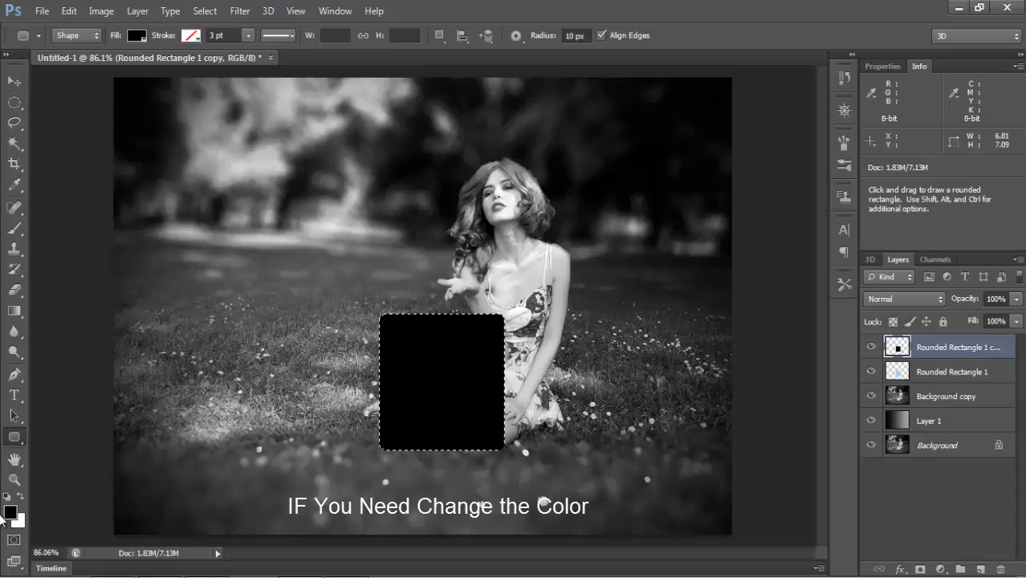
left_click(956, 370)
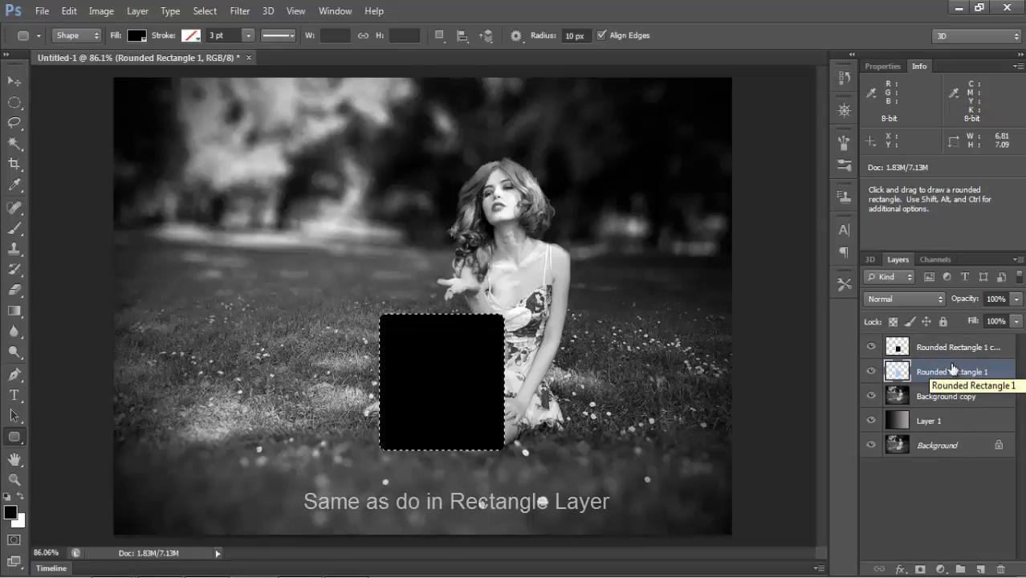
mouse_move(897, 371)
left_mouse_down()
mouse_move(895, 358)
mouse_move(900, 379)
left_mouse_up()
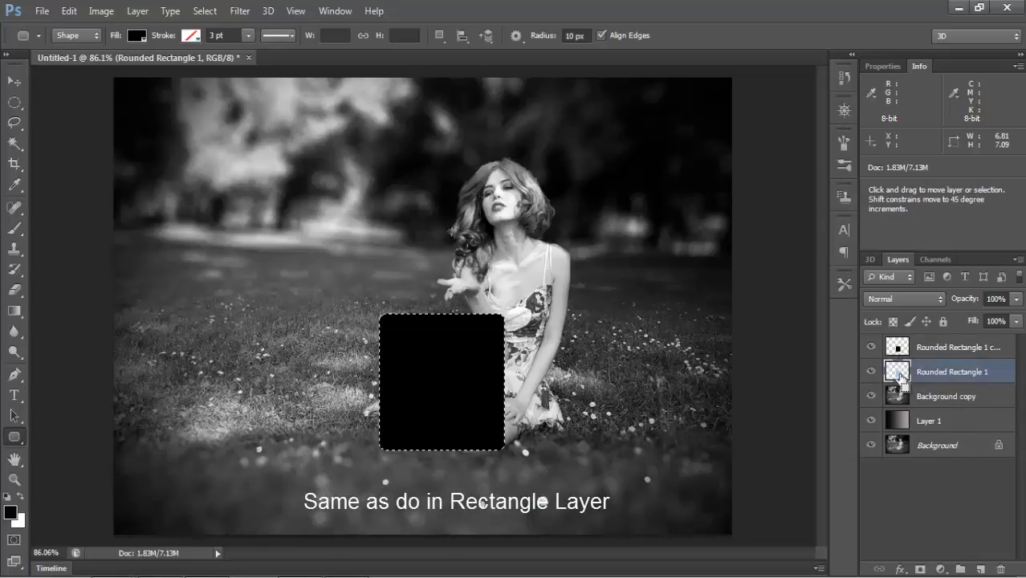
left_click(20, 499)
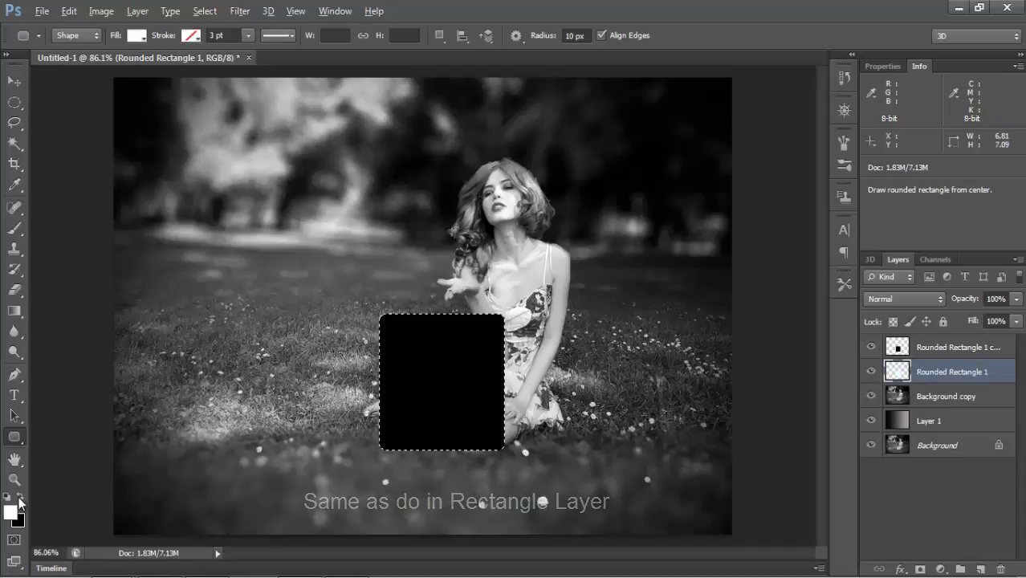
key("ctrl+d")
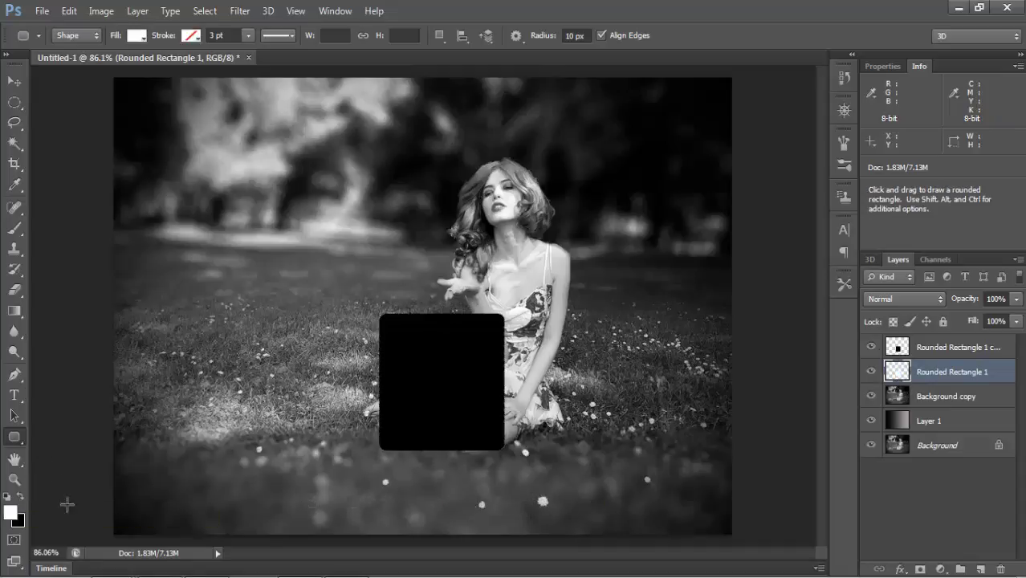
Rename Rounded Rectangle 1 to 'white' and its copy to 'black'.
double_click(940, 374)
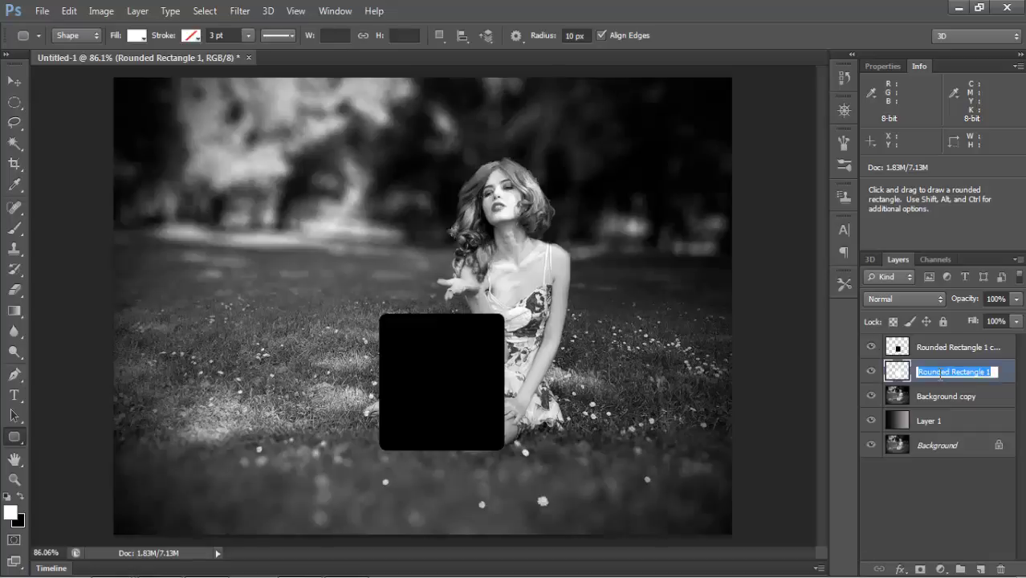
type("s")
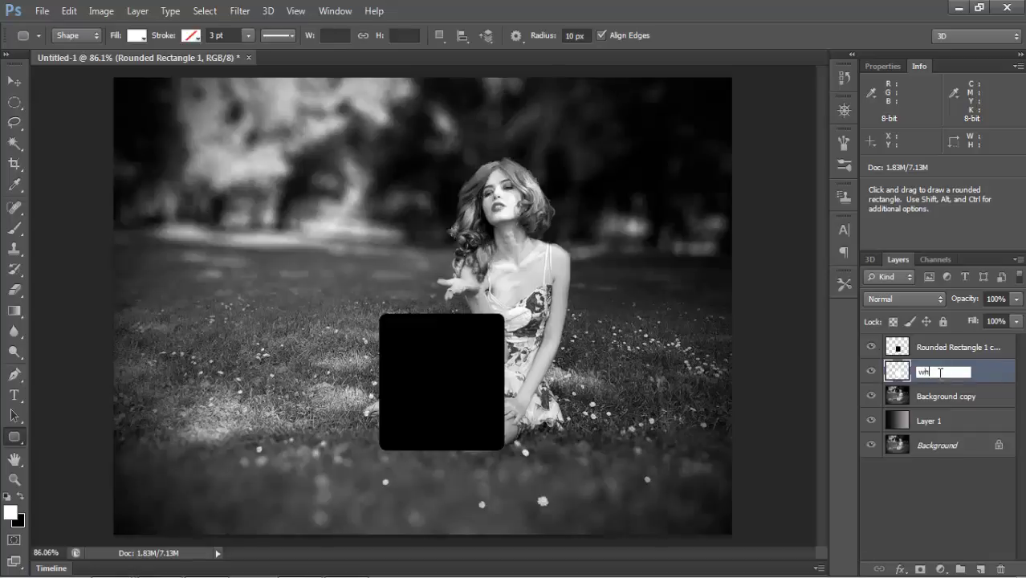
key("Return")
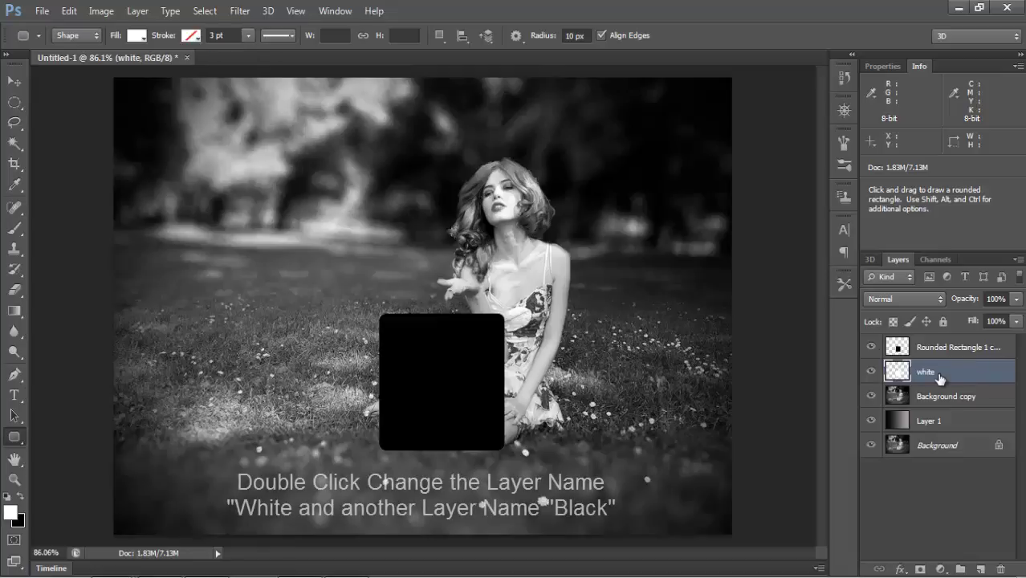
left_click(943, 354)
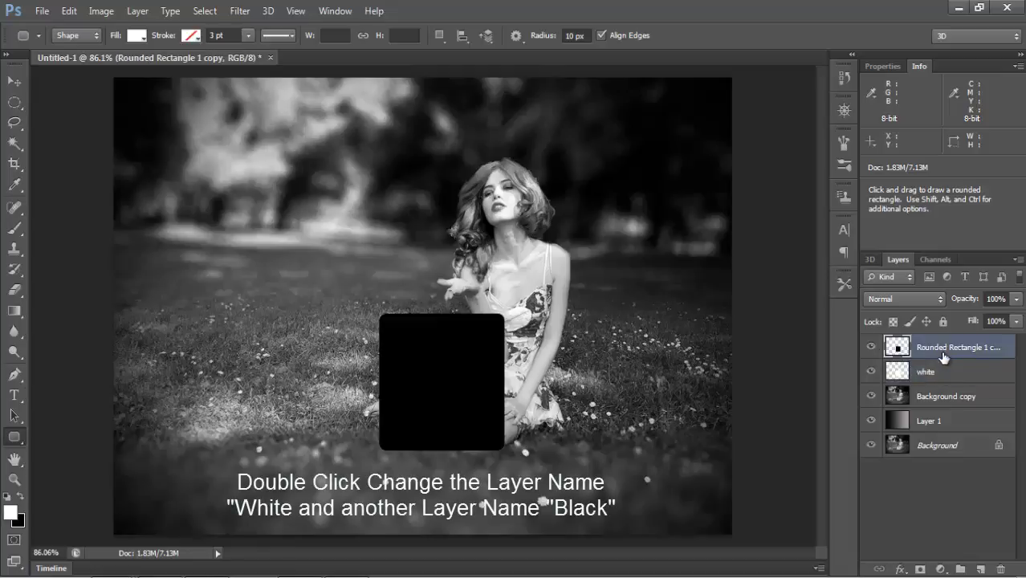
double_click(943, 353)
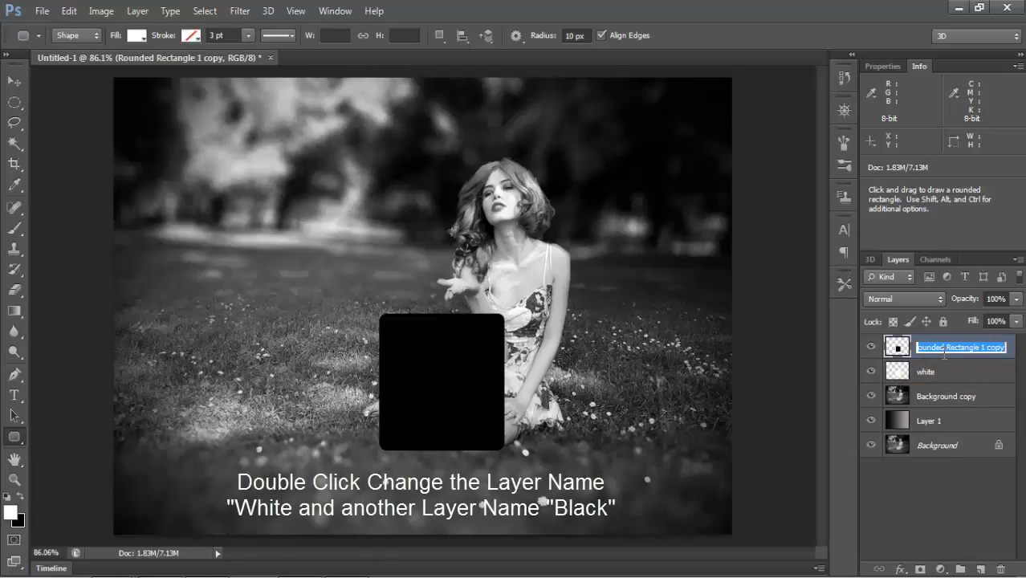
type("black")
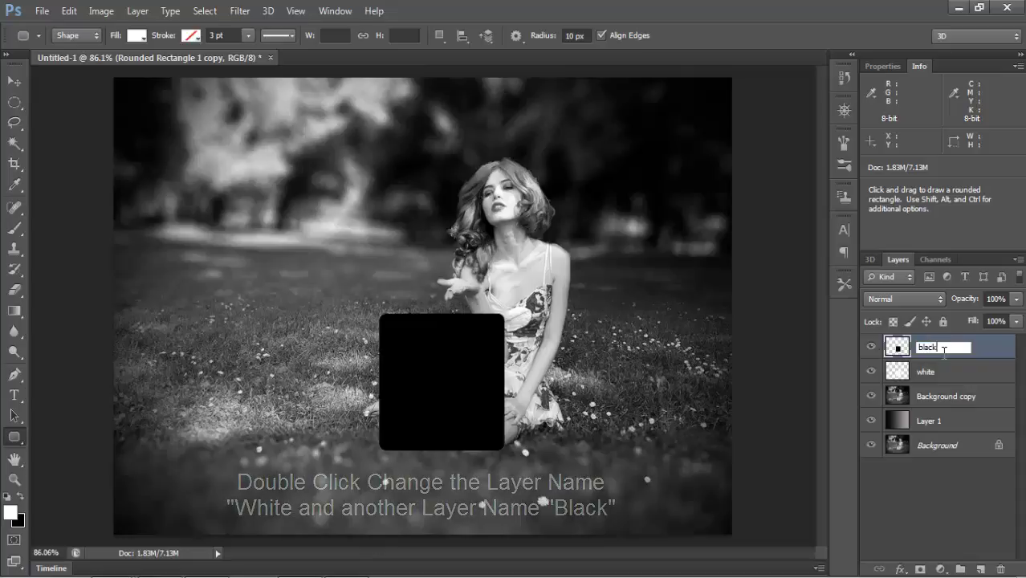
key("Return")
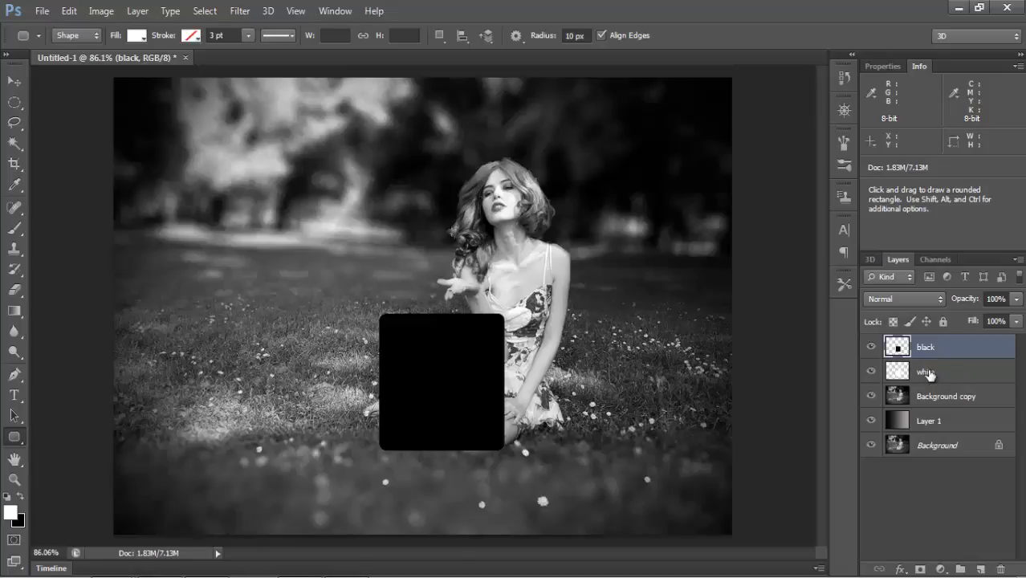
left_click(929, 372)
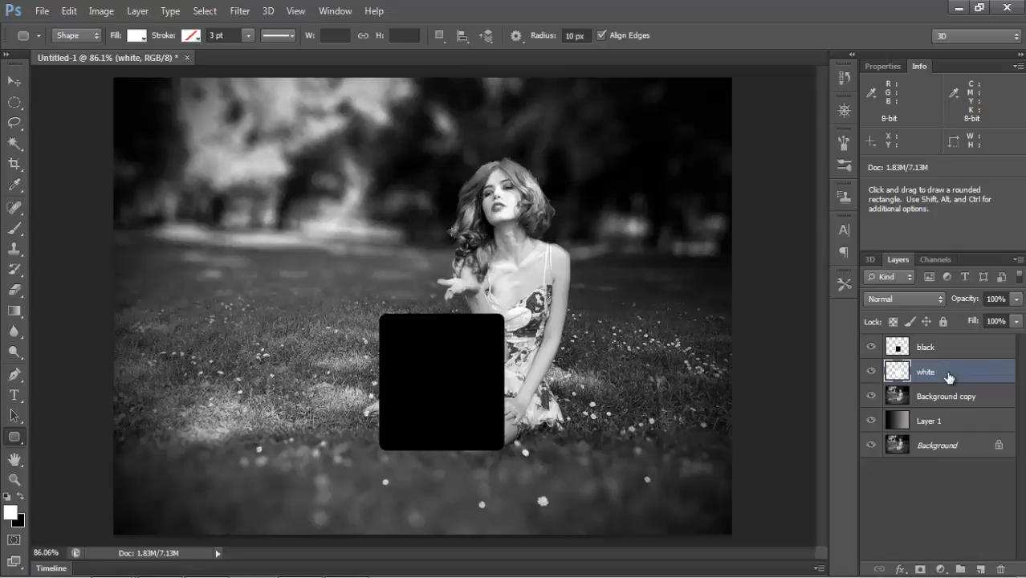
Scale the white layer to about 112% width and 117% height, deepening its bottom border.
key("v")
key("ctrl+t")
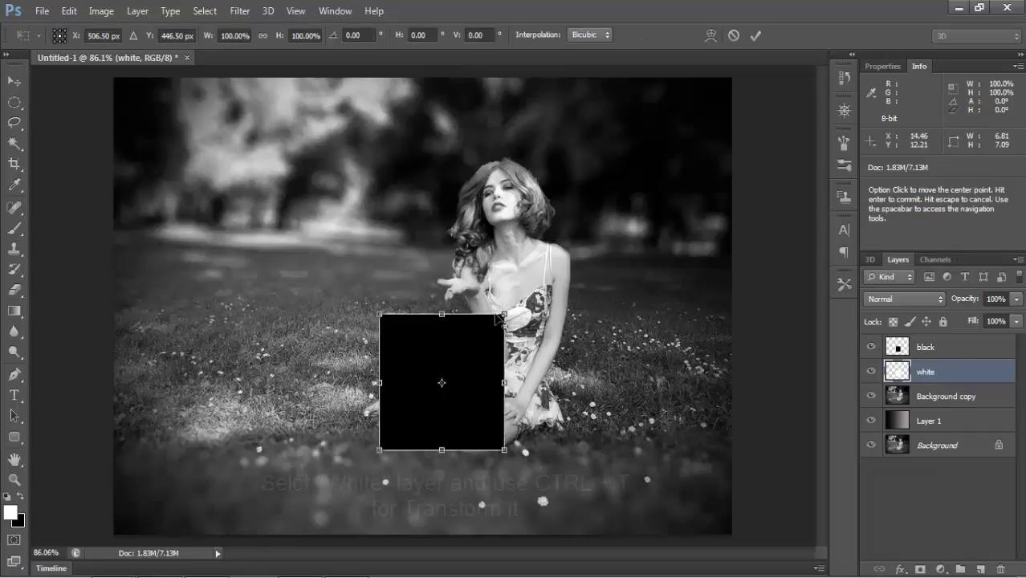
left_click_drag(504, 314, 510, 308)
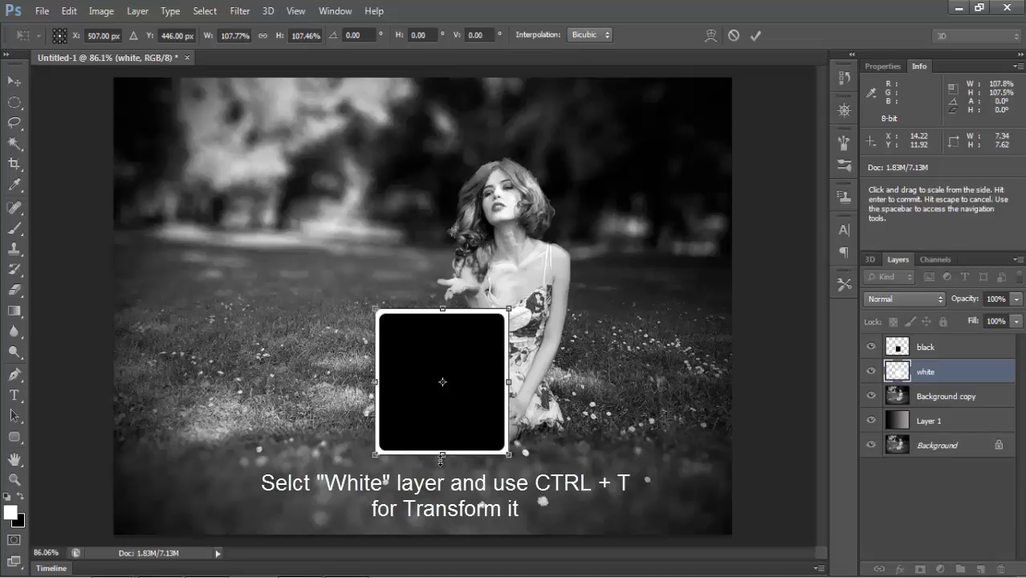
left_click_drag(441, 464, 441, 470)
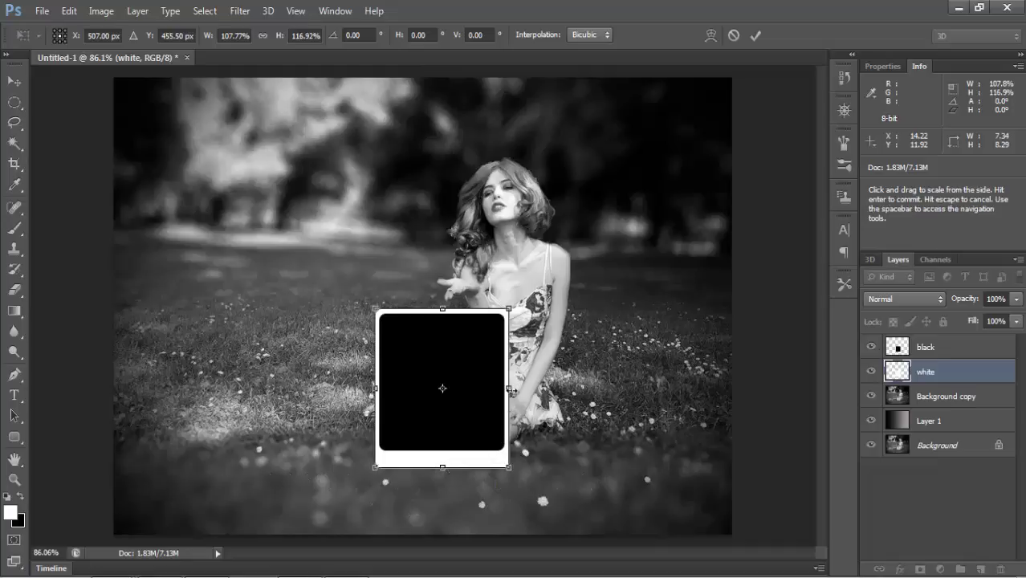
left_click_drag(509, 388, 512, 391)
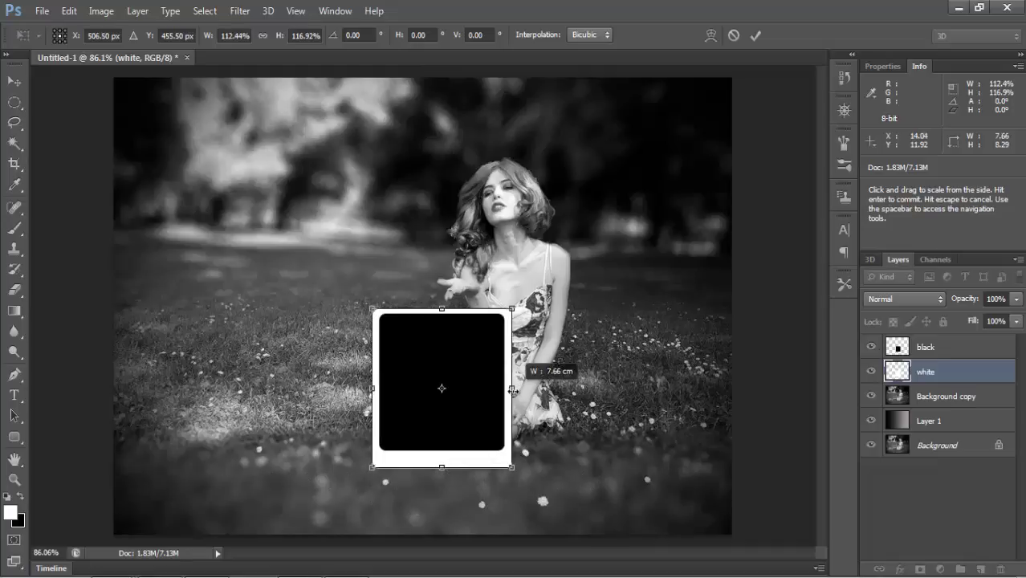
key("Return")
key("u")
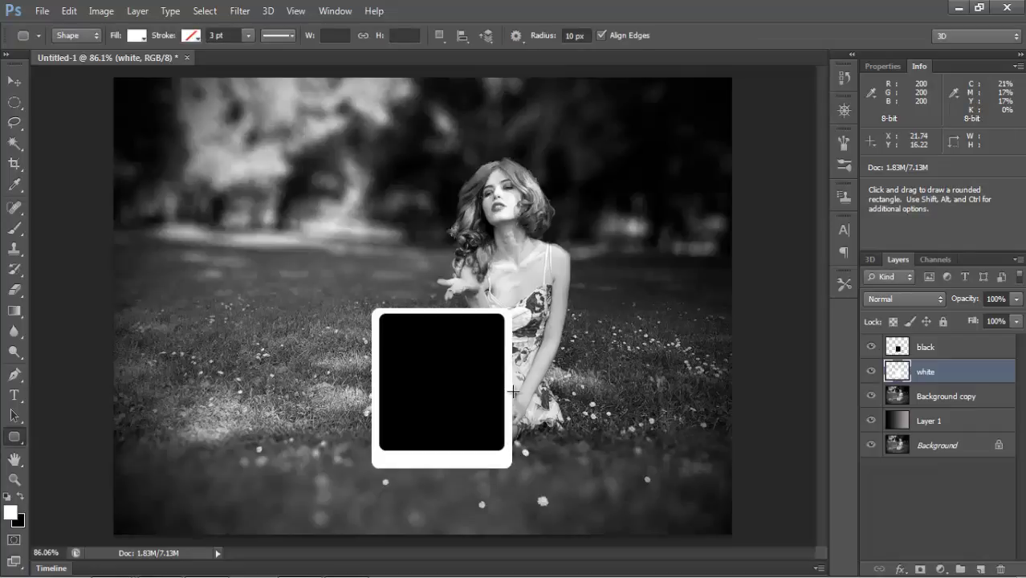
Apply an f5f5f5 Color Overlay to the white layer through Blending Options.
right_click(964, 368)
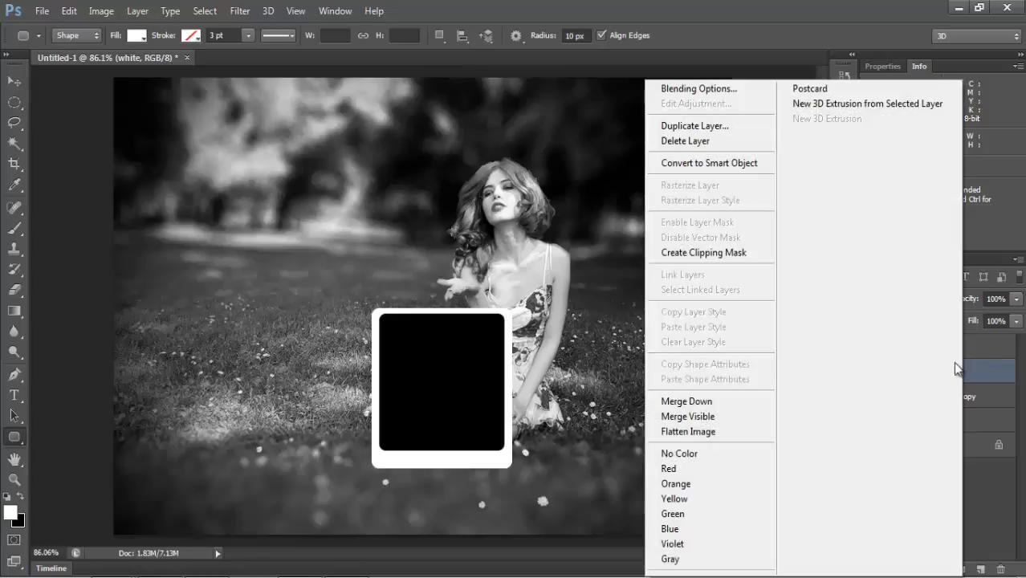
left_click(736, 91)
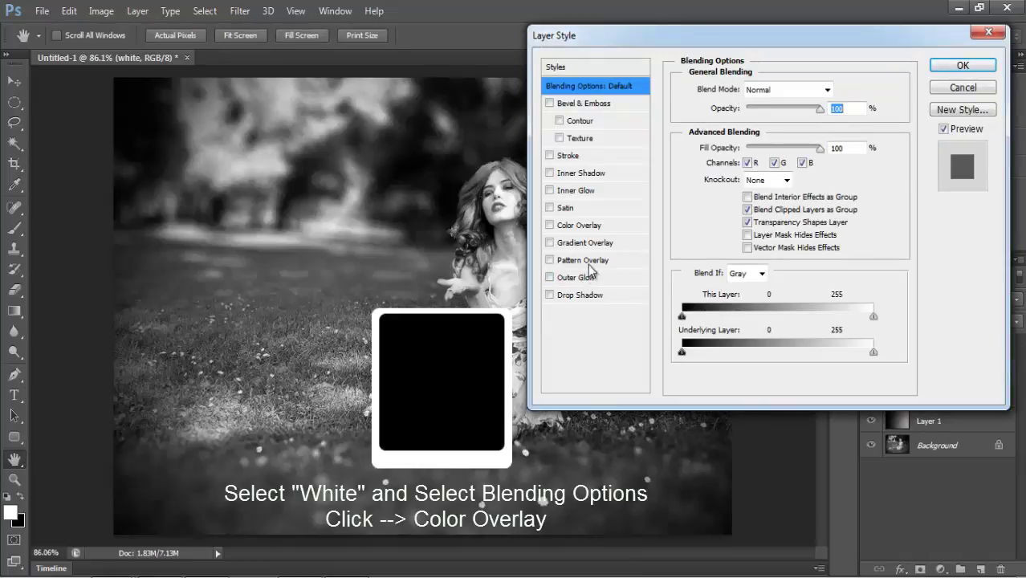
left_click(597, 233)
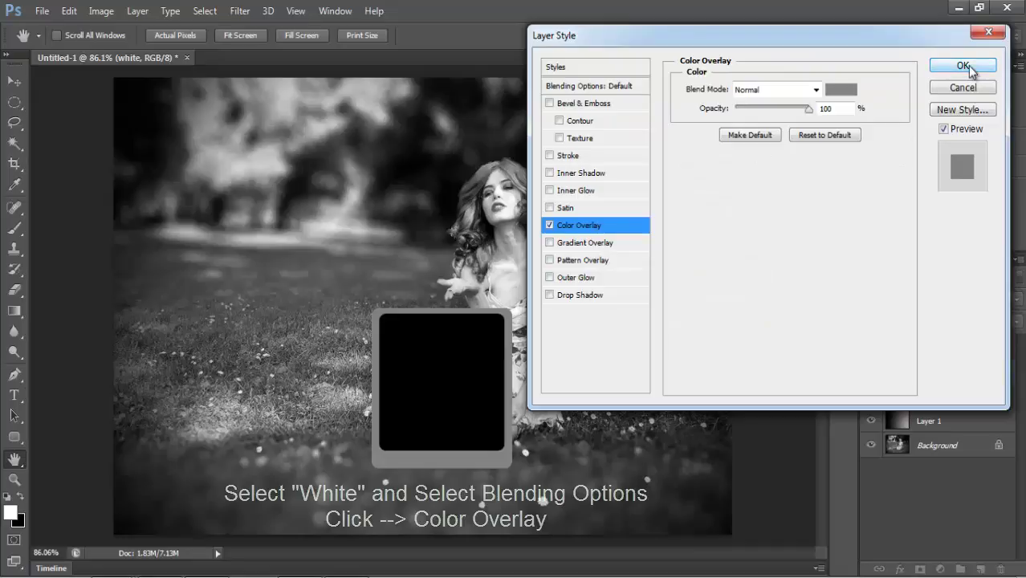
left_click(844, 91)
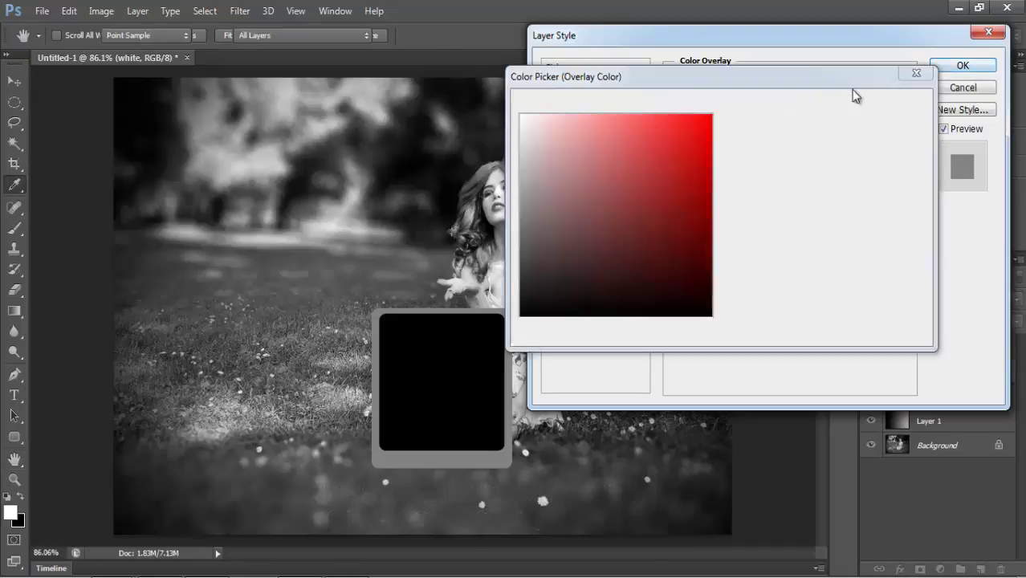
left_click_drag(522, 143, 519, 122)
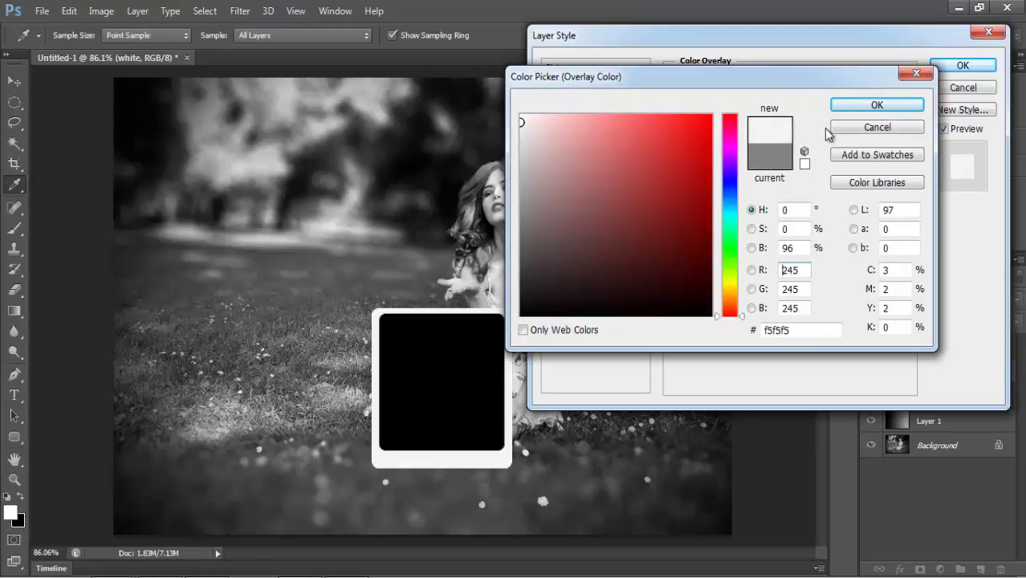
left_click(902, 108)
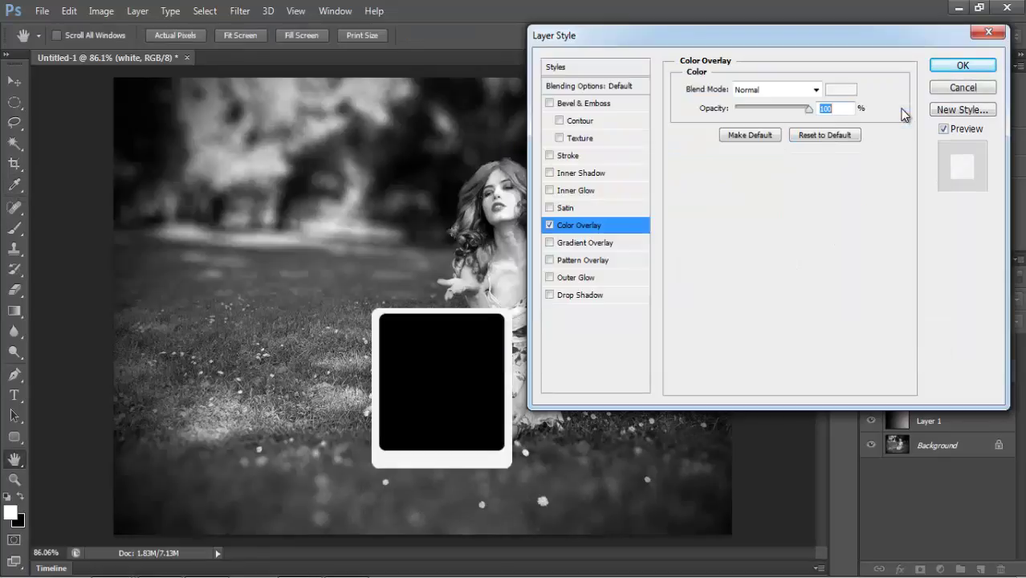
left_click(935, 65)
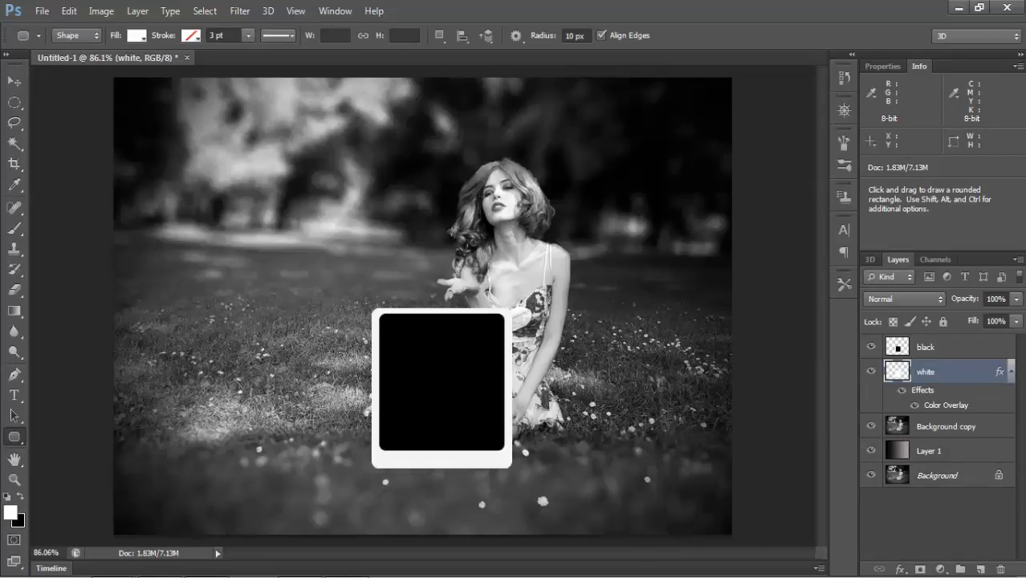
Drag Background copy above the black layer and clip it to the black rectangle.
left_click(943, 360)
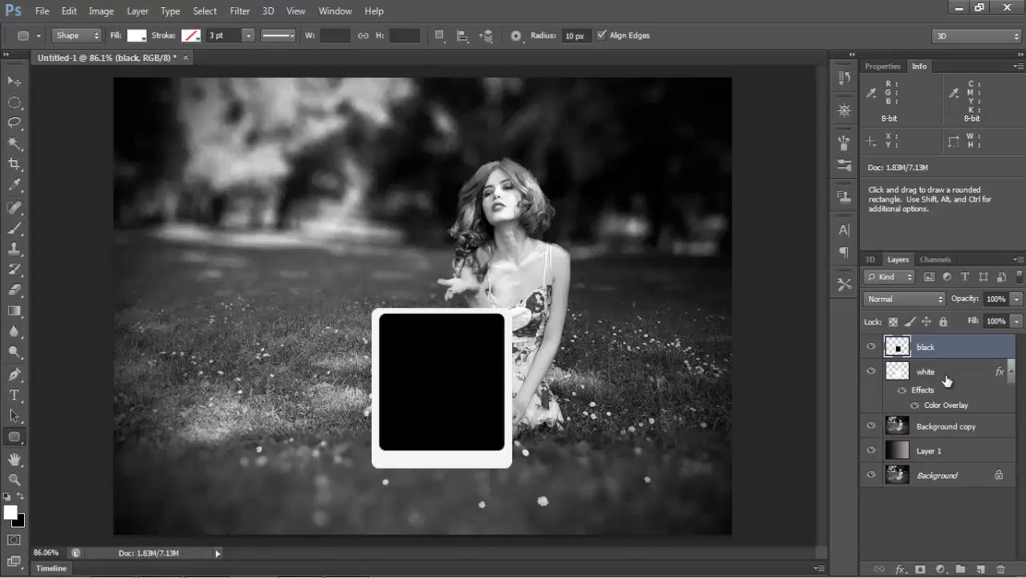
left_click(956, 430)
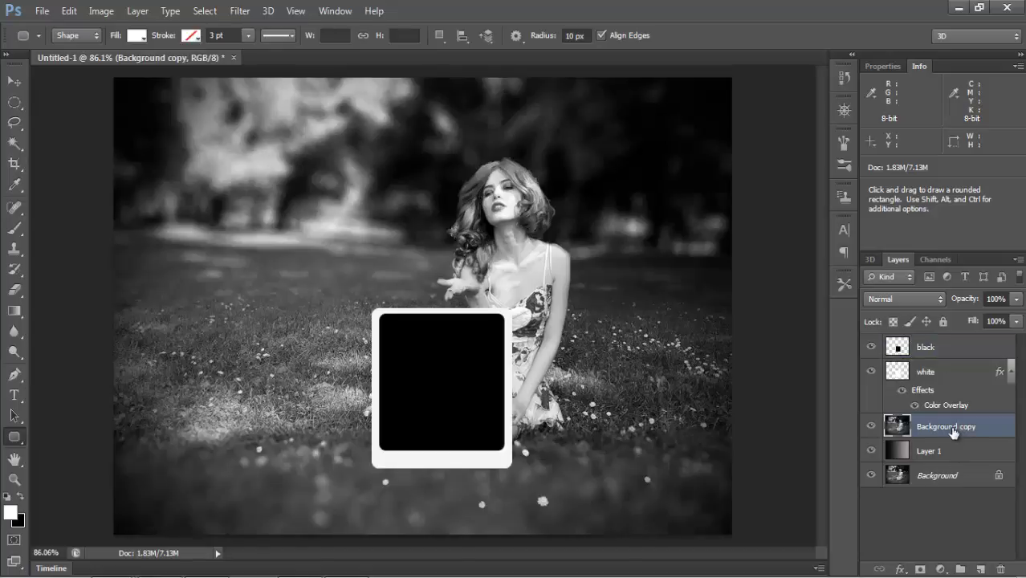
left_click_drag(954, 432, 945, 347)
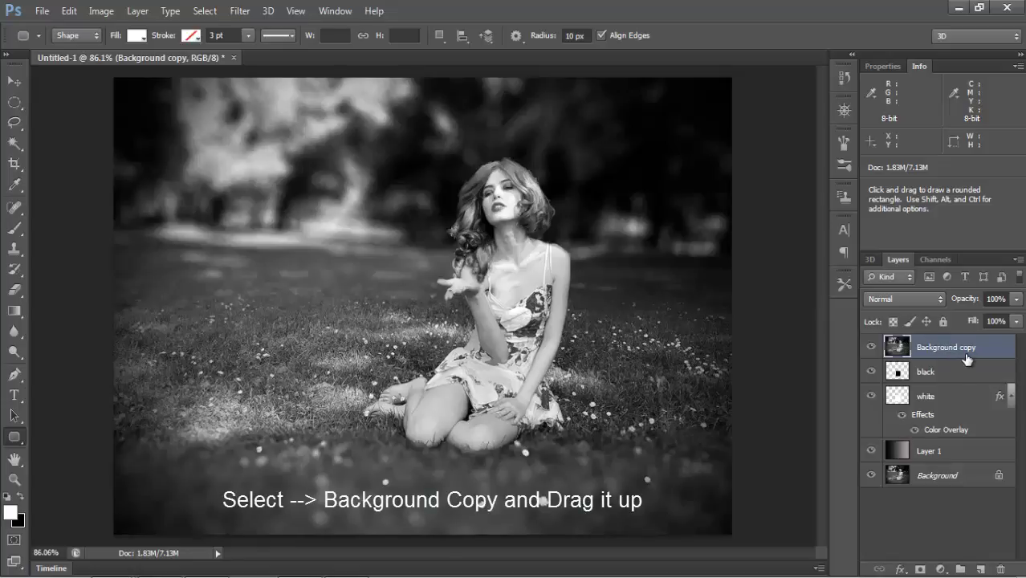
right_click(966, 355)
left_click(697, 251)
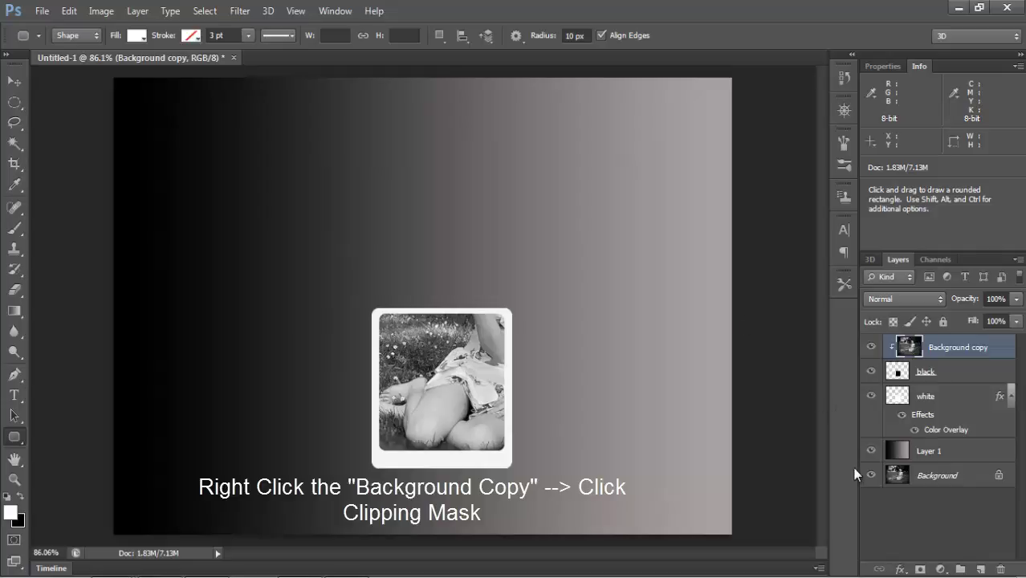
left_click(953, 406)
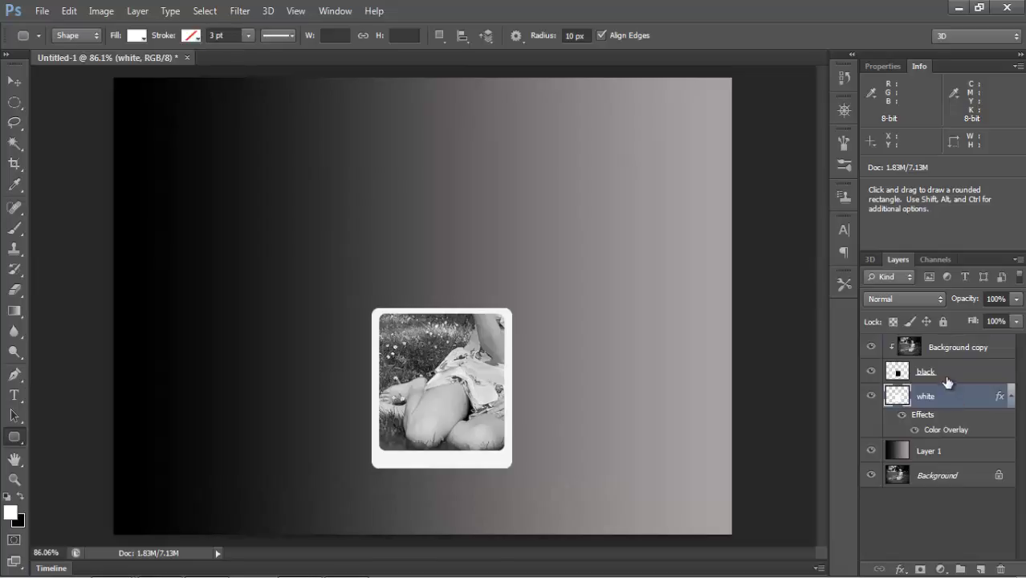
Duplicate the three frame layers: white, black and Background copy.
key("shift")
key("shift")
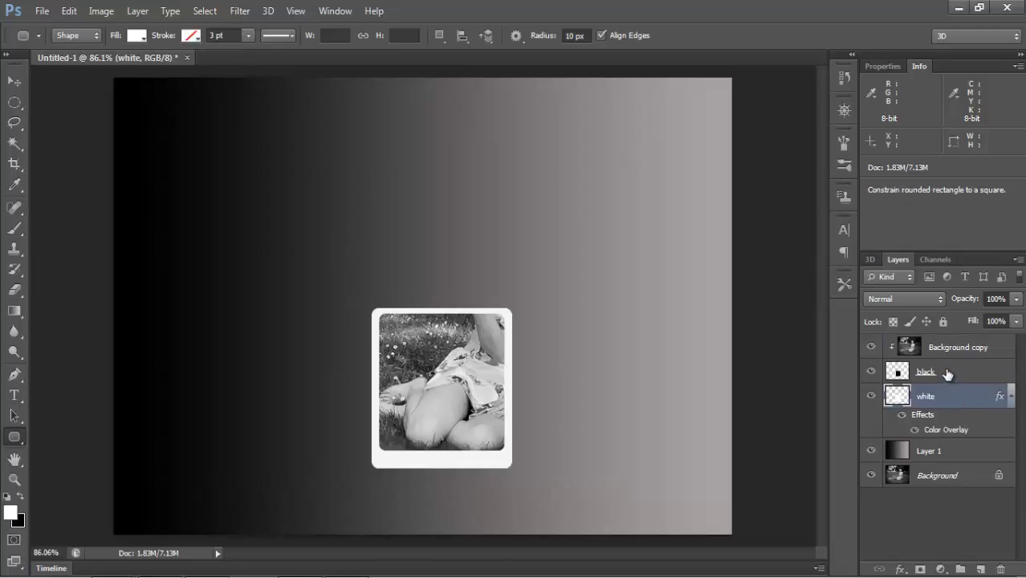
left_click(948, 374, "shift")
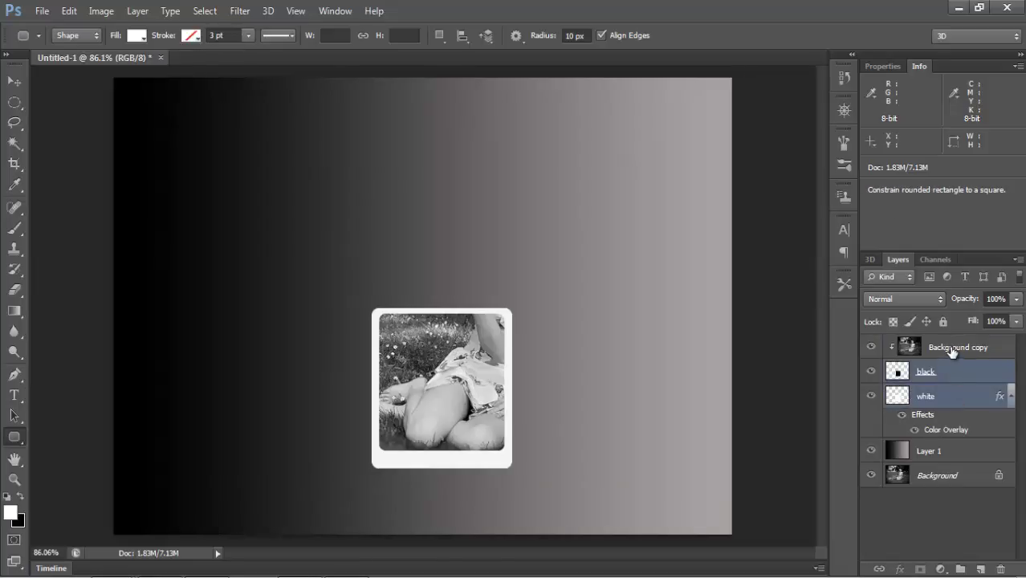
left_click(952, 351, "shift")
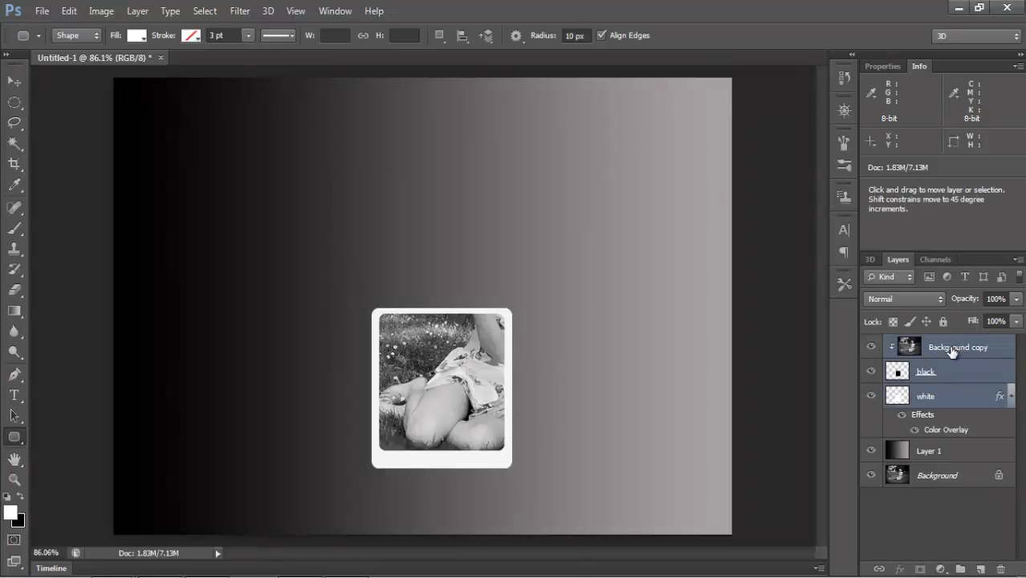
right_click(952, 351)
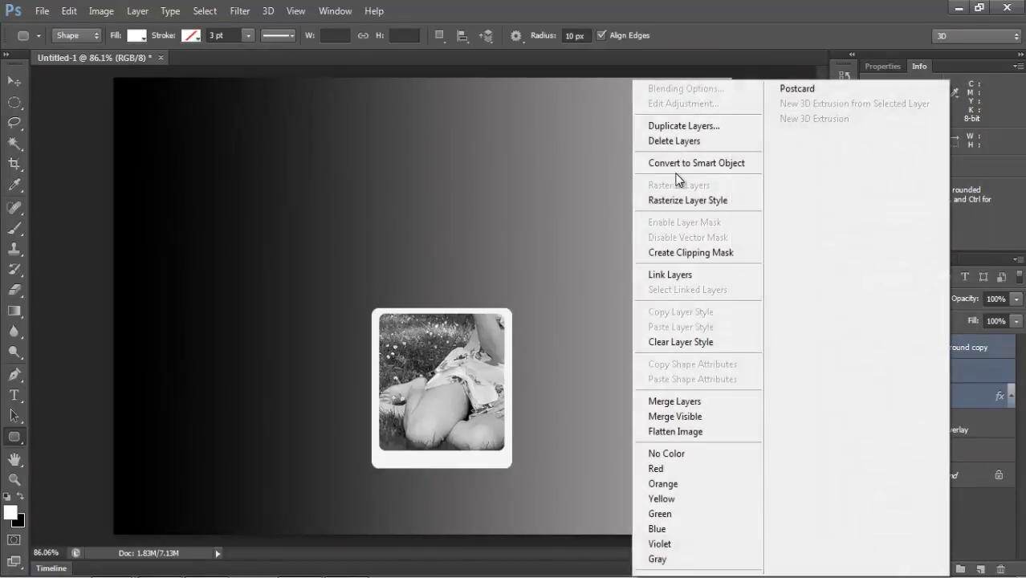
left_click(706, 124)
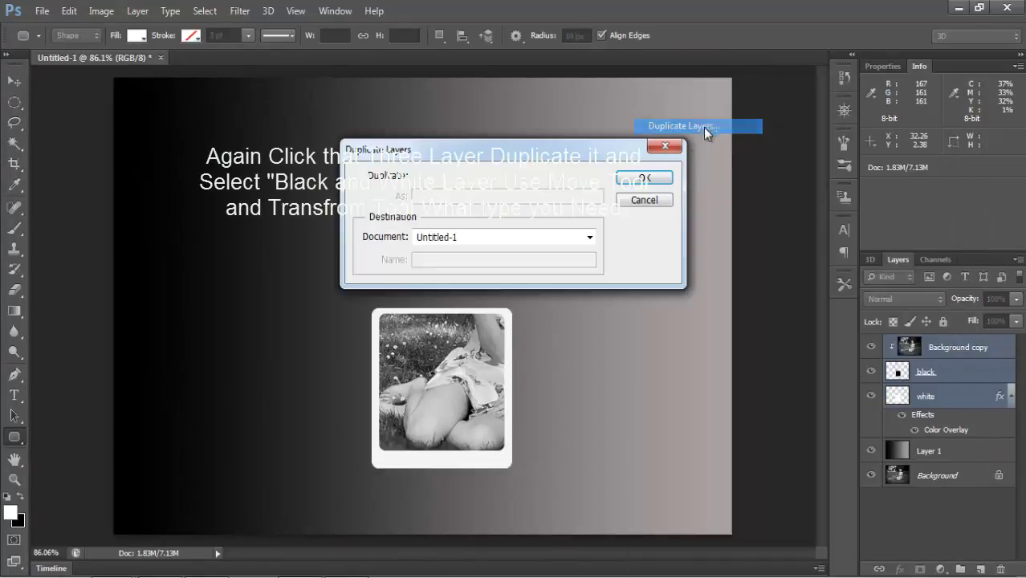
left_click(662, 184)
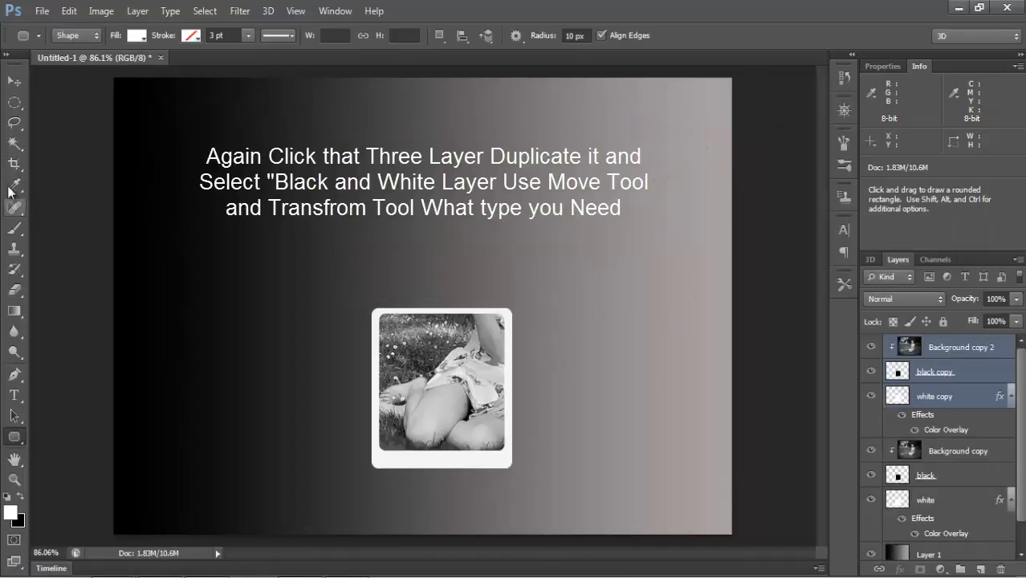
Move the duplicate frame up-left and rotate it about -33.6° across the lower frame.
left_click(17, 88)
left_click(948, 406)
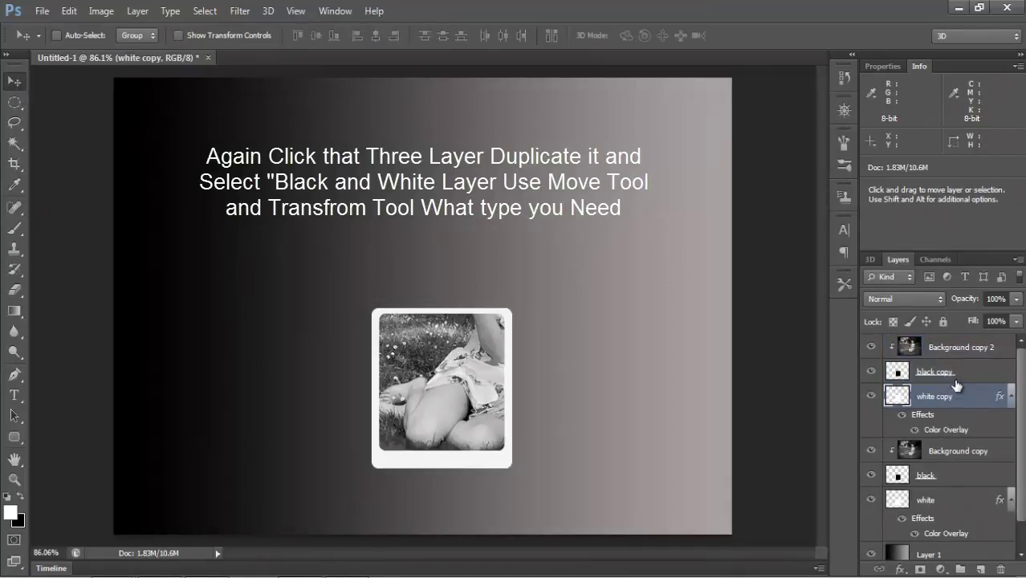
left_click(961, 377, "ctrl")
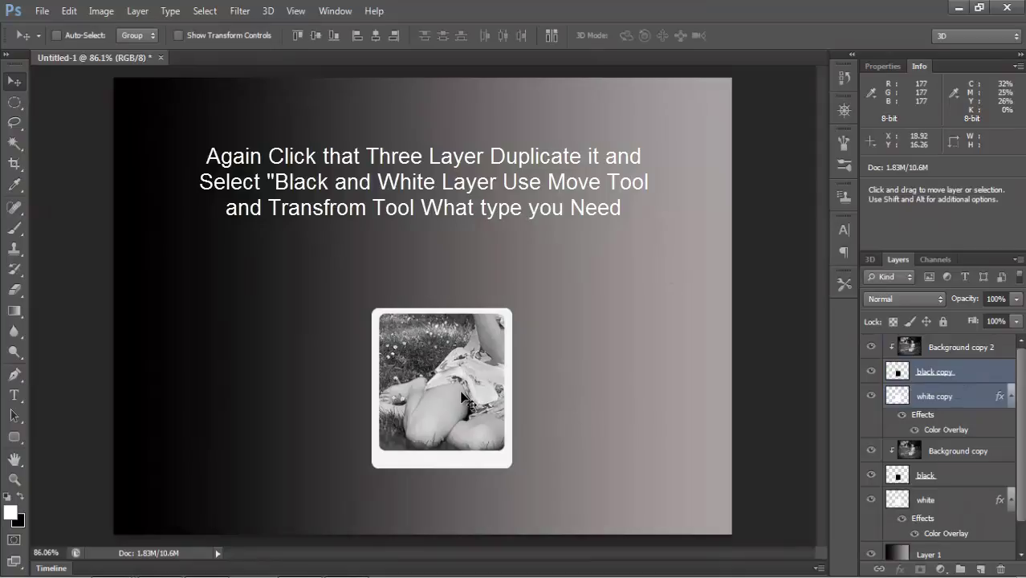
mouse_move(465, 399)
left_mouse_down()
mouse_move(406, 272)
mouse_move(440, 254)
left_mouse_up()
key("ctrl+t")
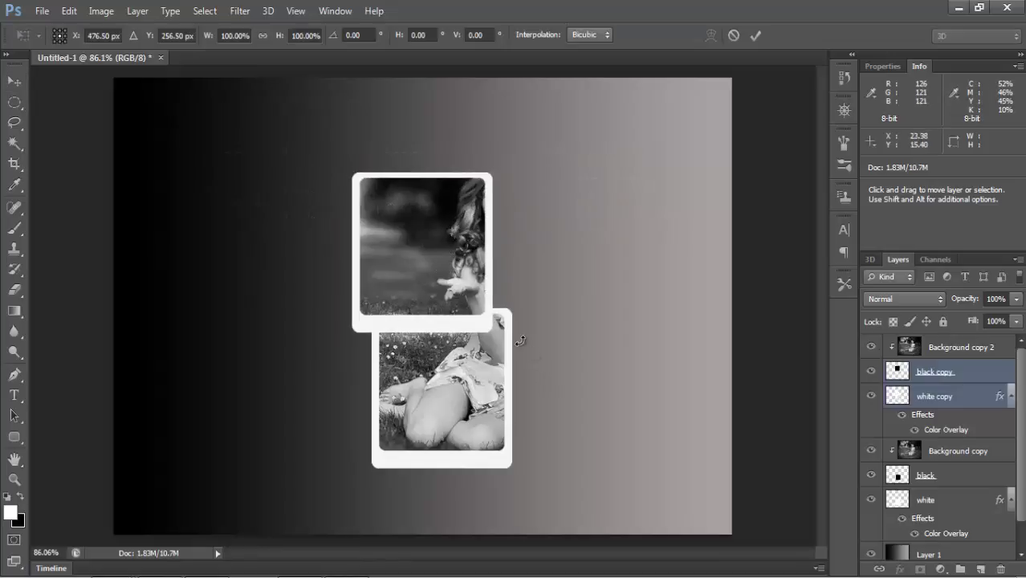
left_click_drag(521, 341, 557, 269)
left_click_drag(434, 287, 445, 290)
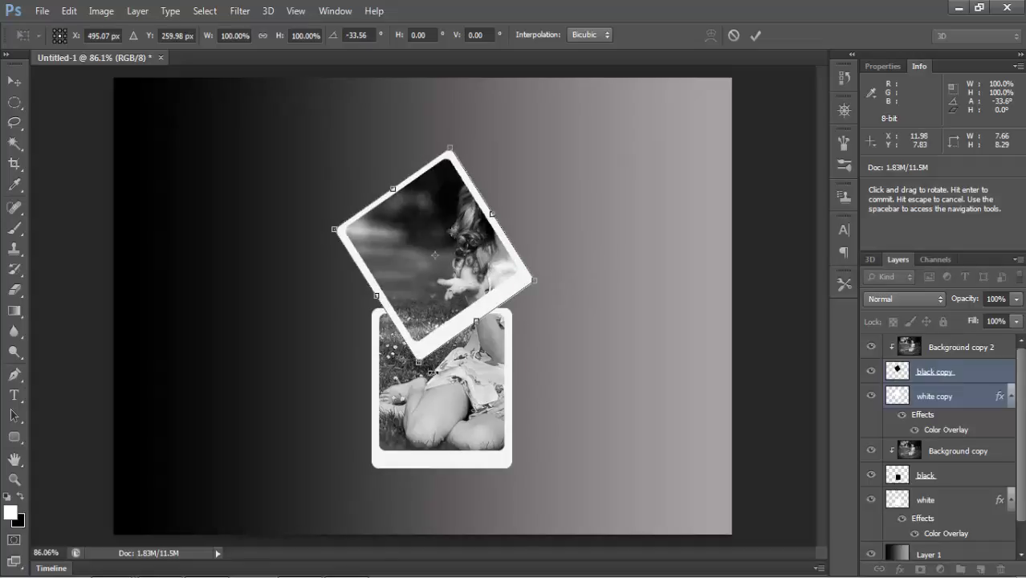
key("Return")
left_click(973, 404)
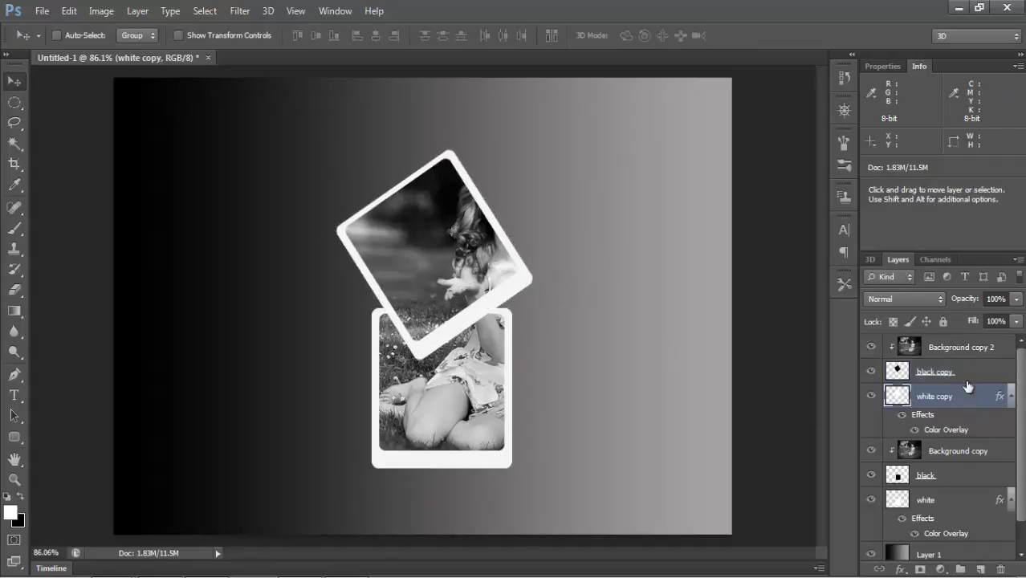
Duplicate the frame's three layers to make white copy 2, black copy 2 and Background copy 3.
left_click(963, 347, "shift")
right_click(964, 347)
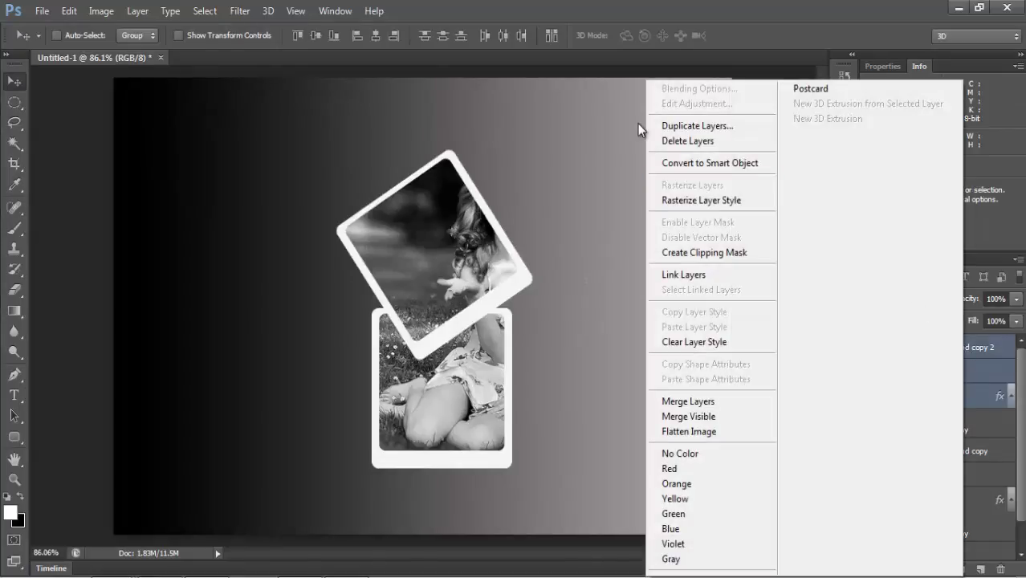
left_click(684, 125)
left_click(644, 179)
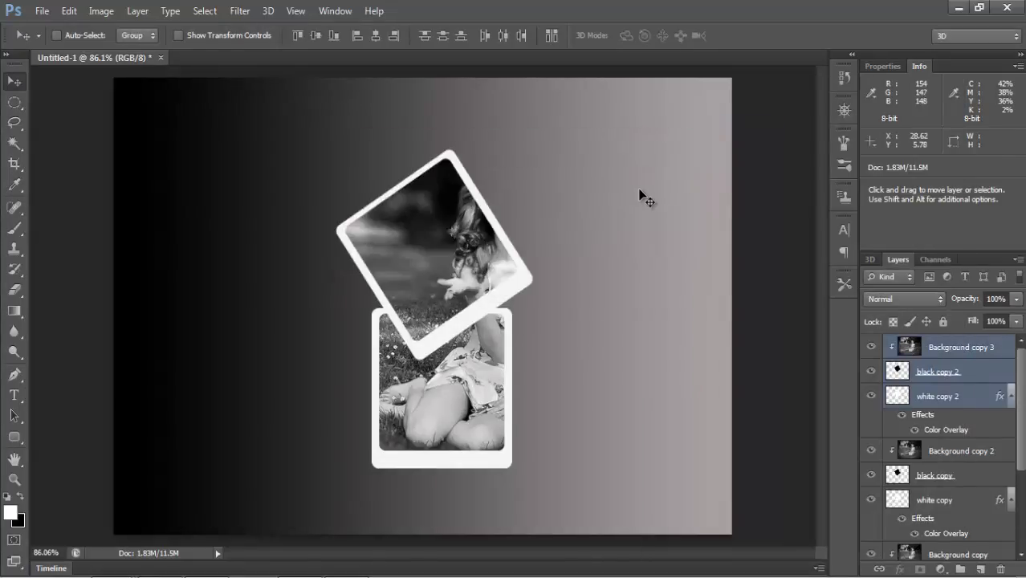
Move the new frame down over the lower photo and rotate it about 63.85° clockwise.
left_click(986, 401)
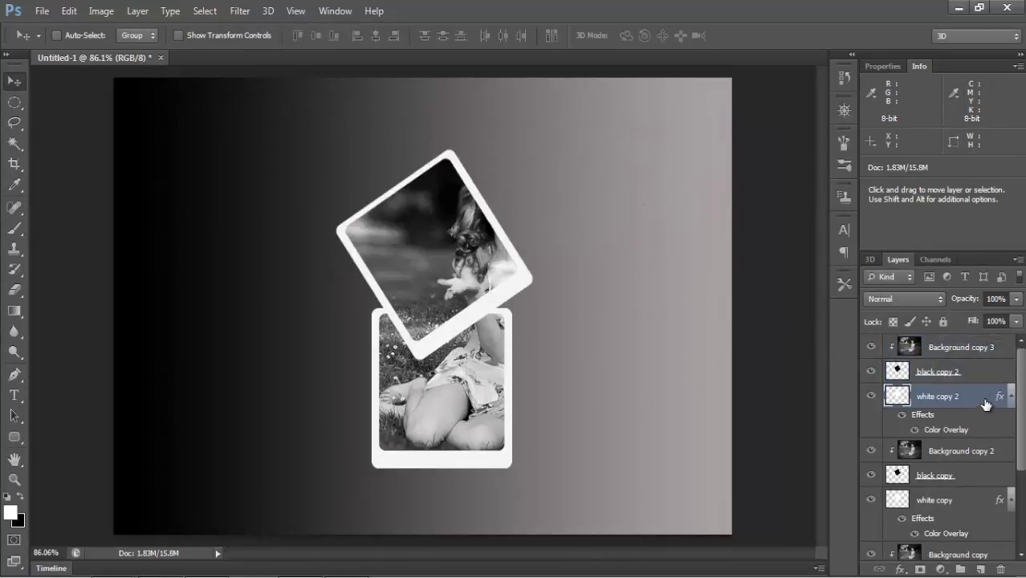
left_click(977, 374, "shift")
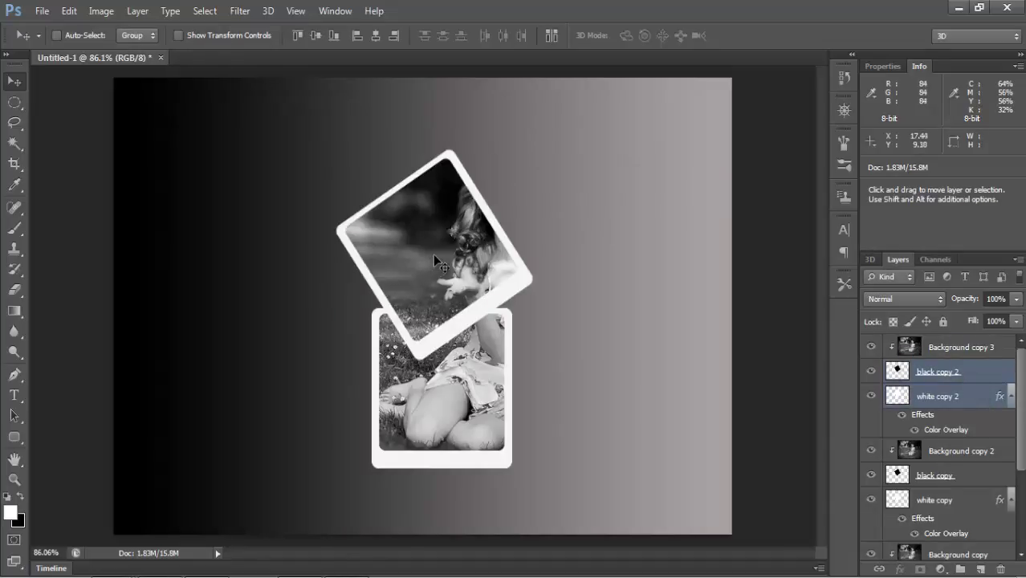
mouse_move(432, 255)
left_mouse_down()
mouse_move(547, 403)
mouse_move(538, 405)
left_mouse_up()
key("ctrl+t")
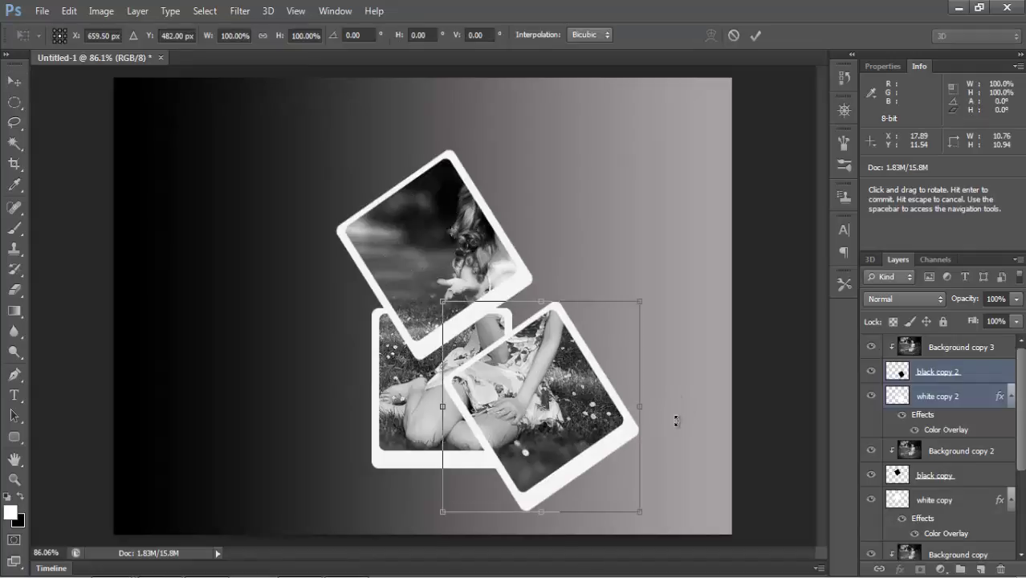
mouse_move(674, 422)
left_mouse_down()
mouse_move(620, 504)
mouse_move(584, 527)
left_mouse_up()
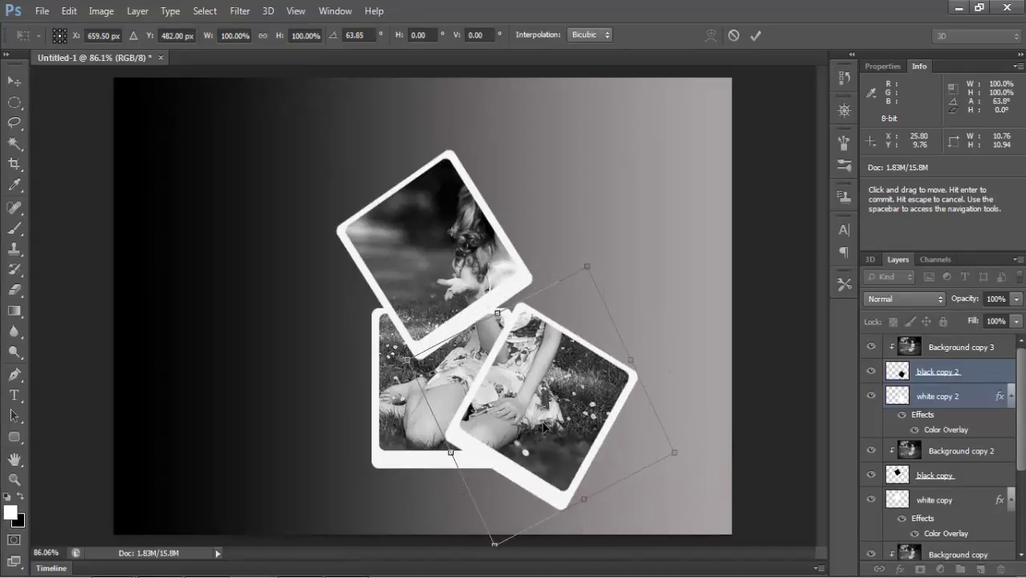
mouse_move(547, 423)
left_mouse_down()
mouse_move(523, 452)
mouse_move(510, 454)
mouse_move(510, 435)
left_mouse_up()
key("Return")
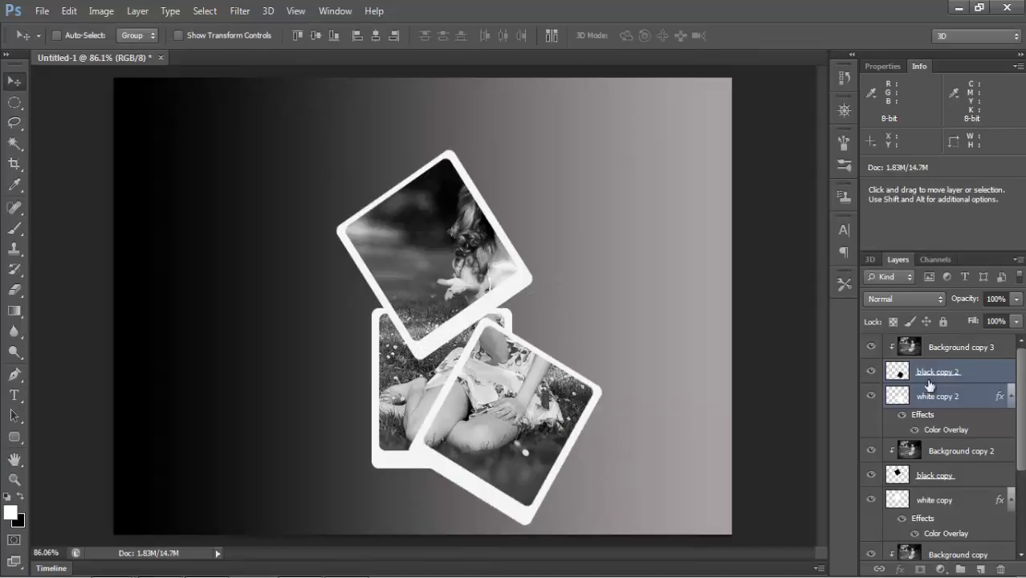
Duplicate the frame's three layers into white copy 3, black copy 3 and Background copy 4.
left_click(951, 401)
left_click(978, 350, "shift")
right_click(978, 350)
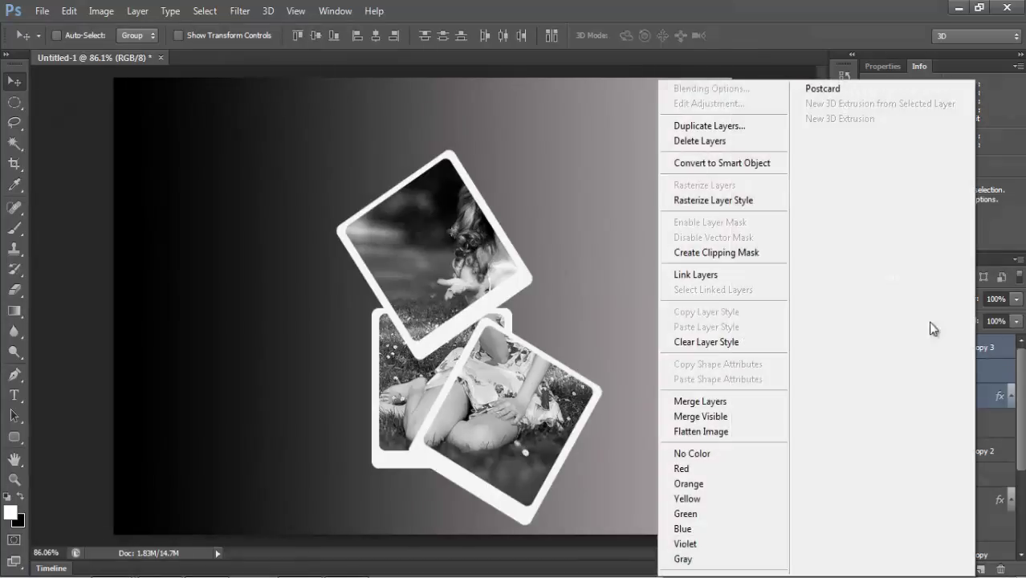
left_click(737, 126)
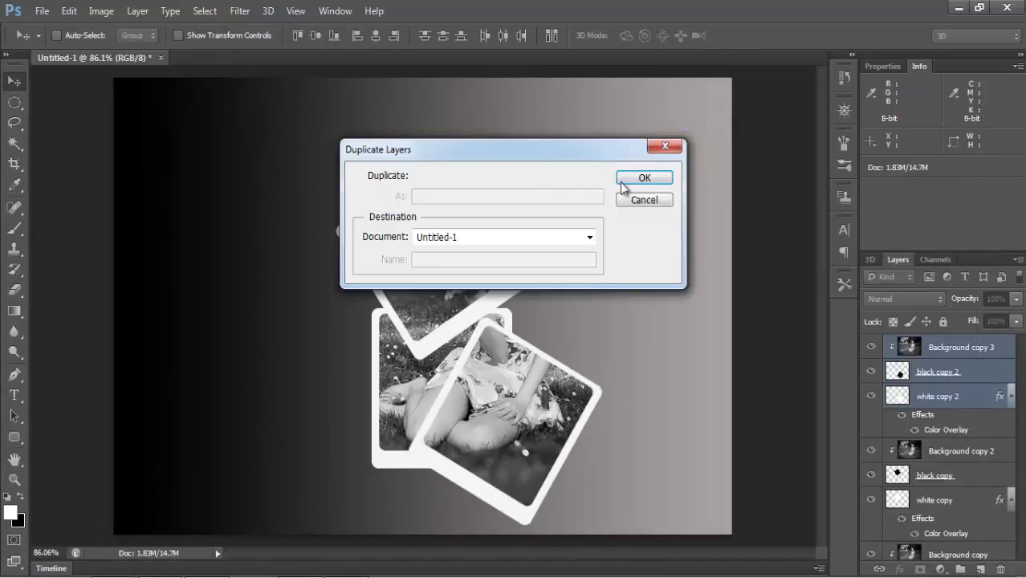
left_click(642, 181)
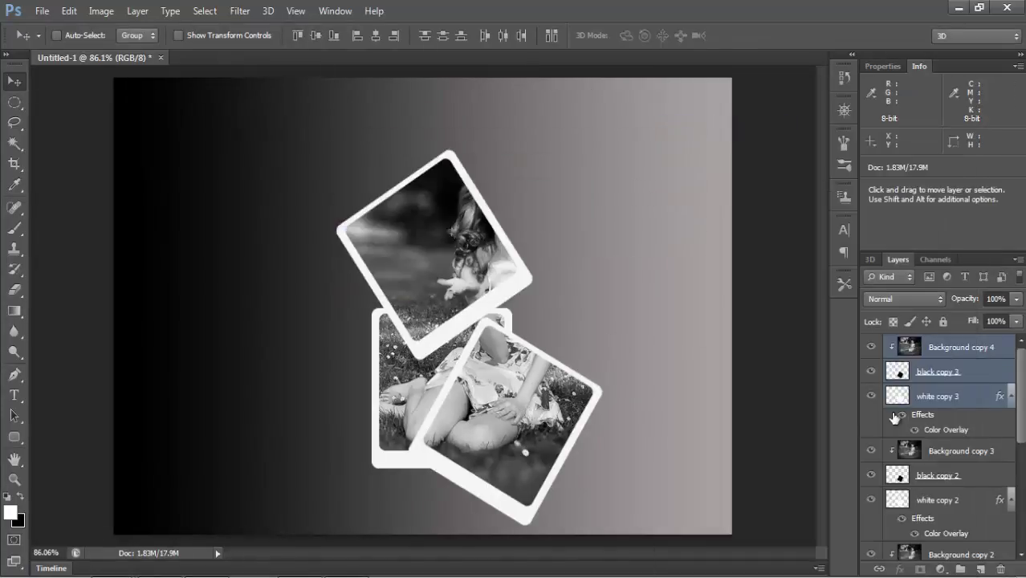
Move the new frame to the lower right and rotate it to -58.15°.
left_click(972, 397)
left_click(973, 370, "shift")
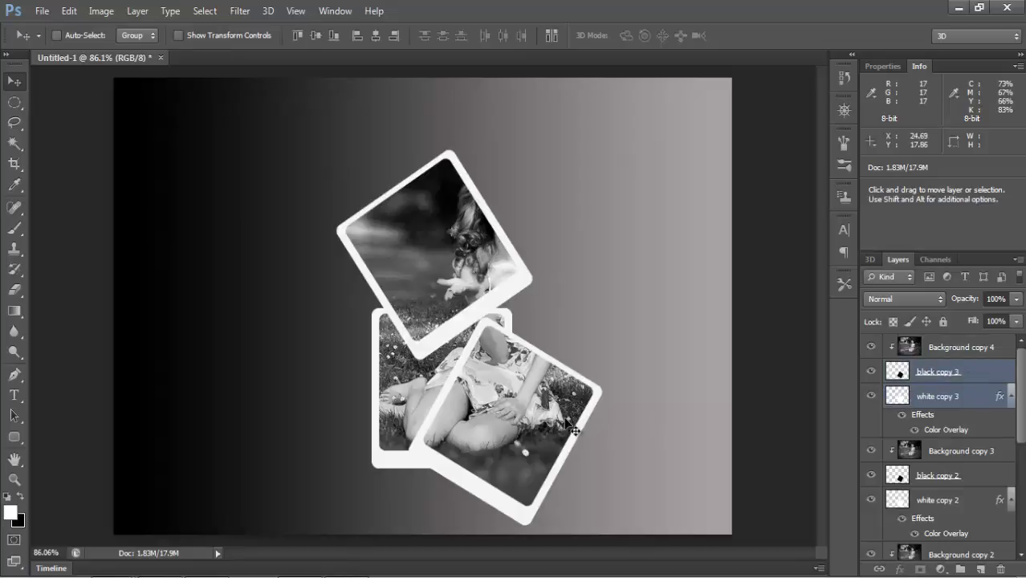
left_click_drag(557, 421, 623, 350)
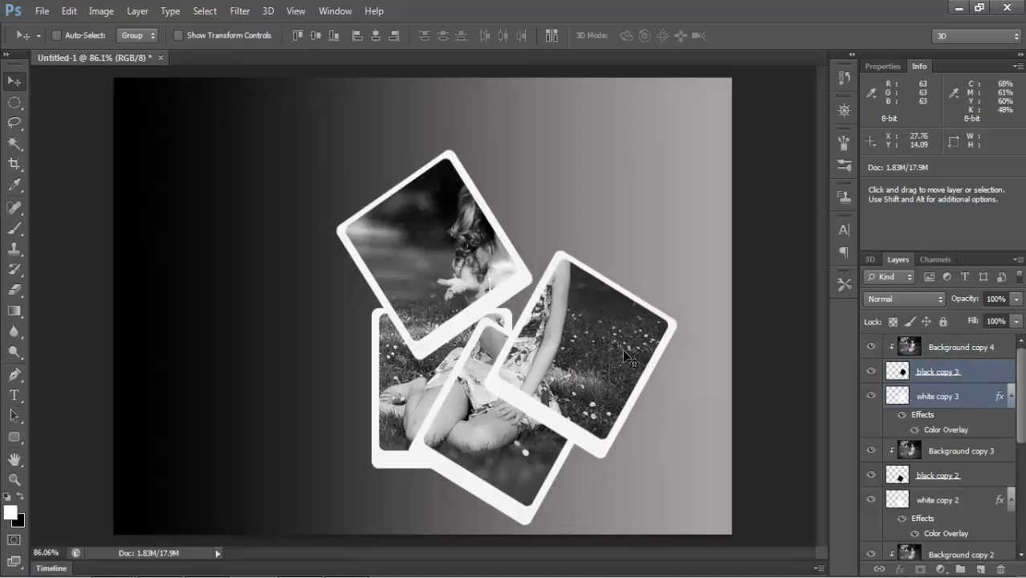
key("ctrl+t")
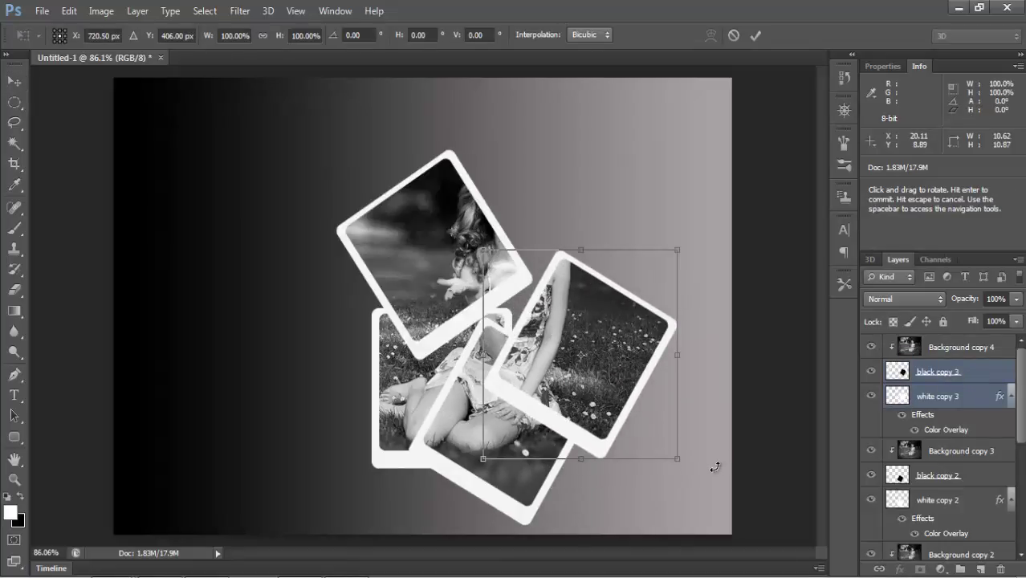
left_click_drag(715, 466, 747, 278)
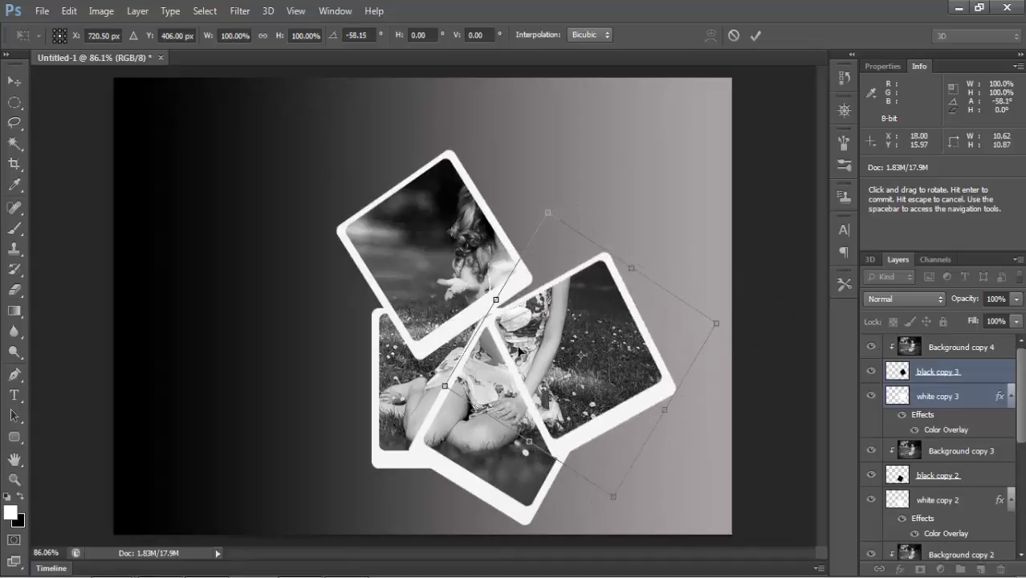
mouse_move(620, 385)
left_mouse_down()
mouse_move(590, 389)
mouse_move(612, 445)
left_mouse_up()
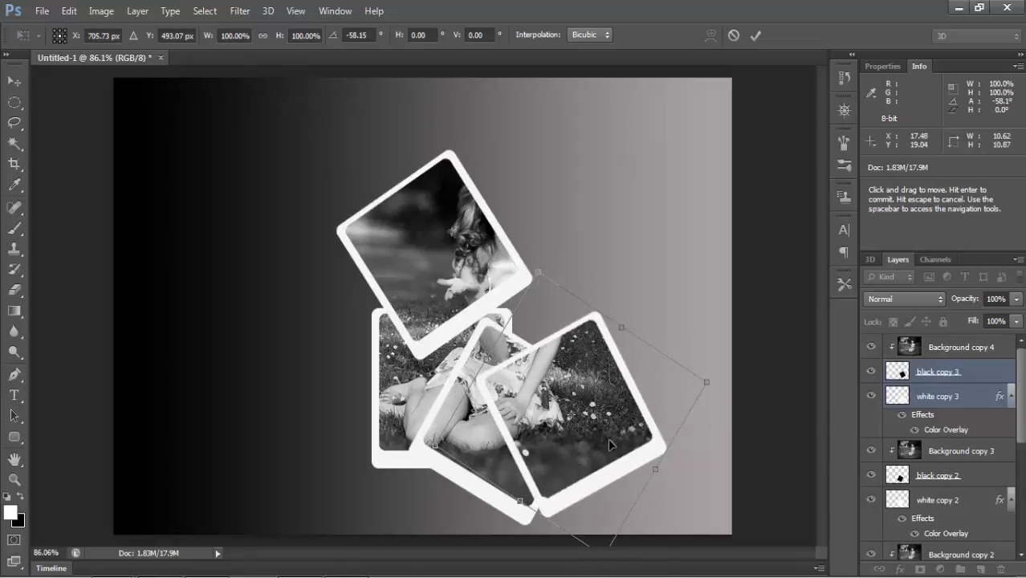
key("Return")
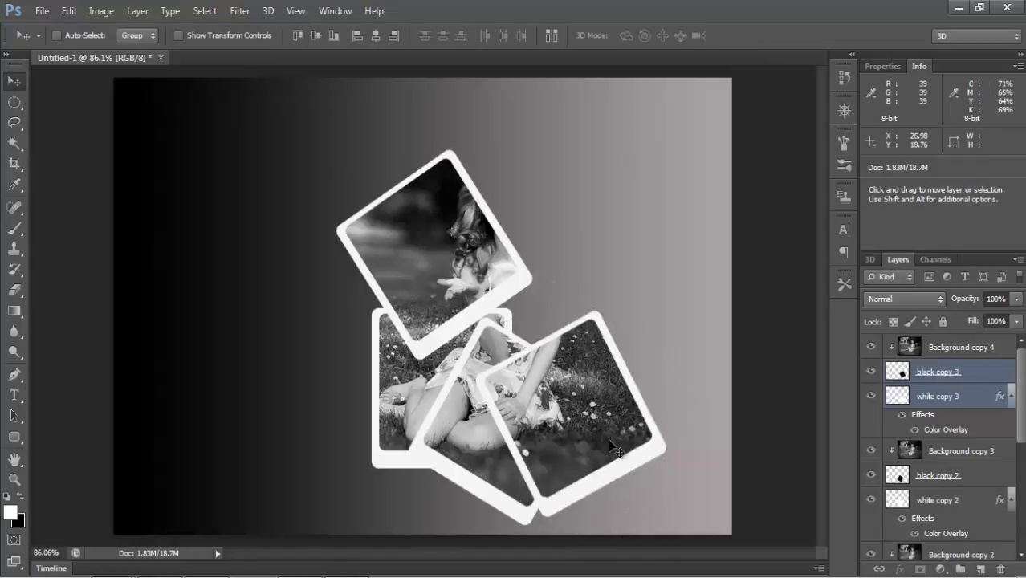
left_click(988, 396)
Duplicate the frame layers into white copy 4, black copy 4 and Background copy 5.
left_click(976, 347, "shift")
right_click(976, 347)
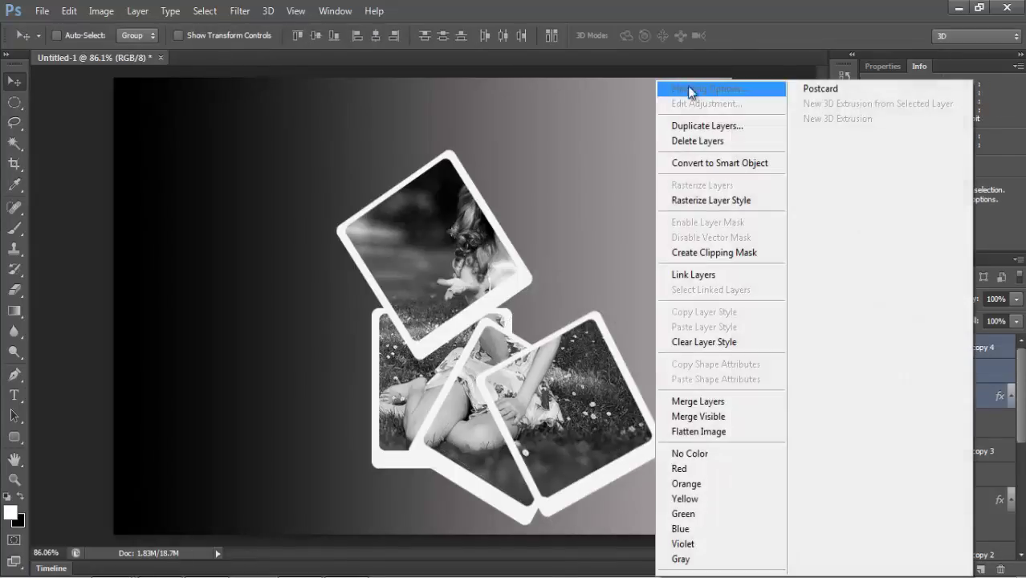
left_click(722, 129)
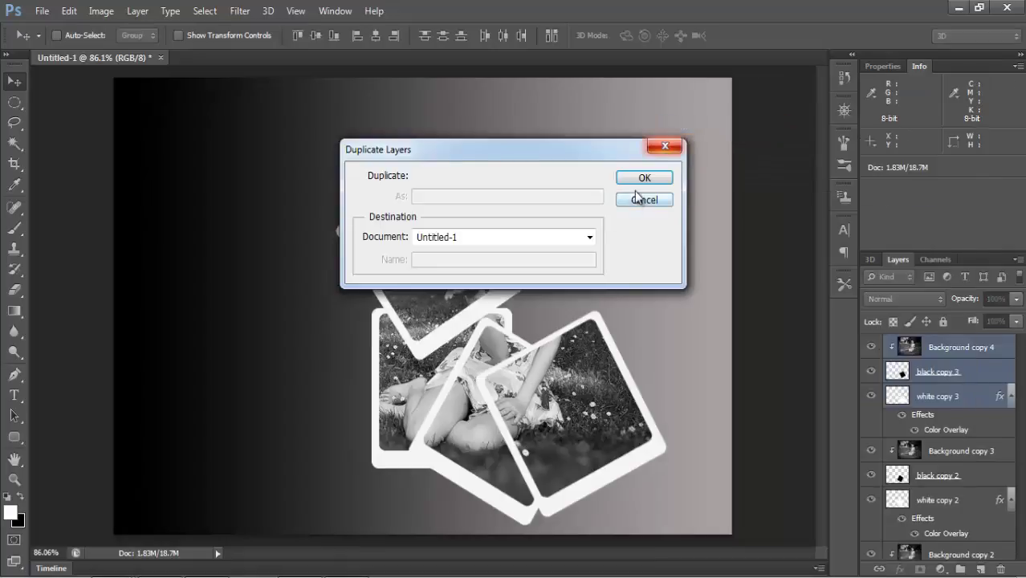
left_click(644, 179)
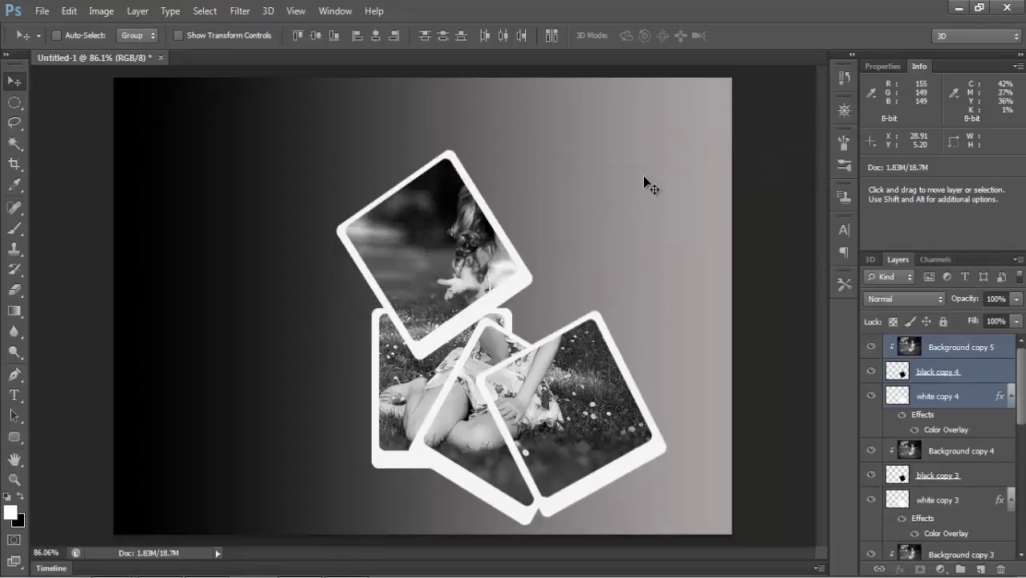
Move the new frame to the collage centre and rotate it about 59.24°.
left_click(944, 397)
left_click(966, 371, "shift")
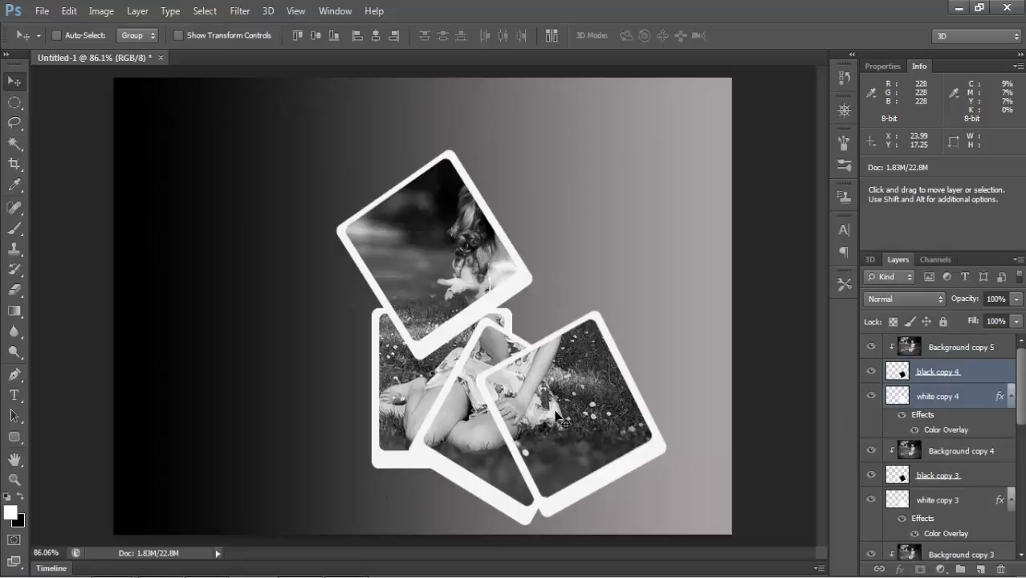
left_click_drag(522, 392, 490, 304)
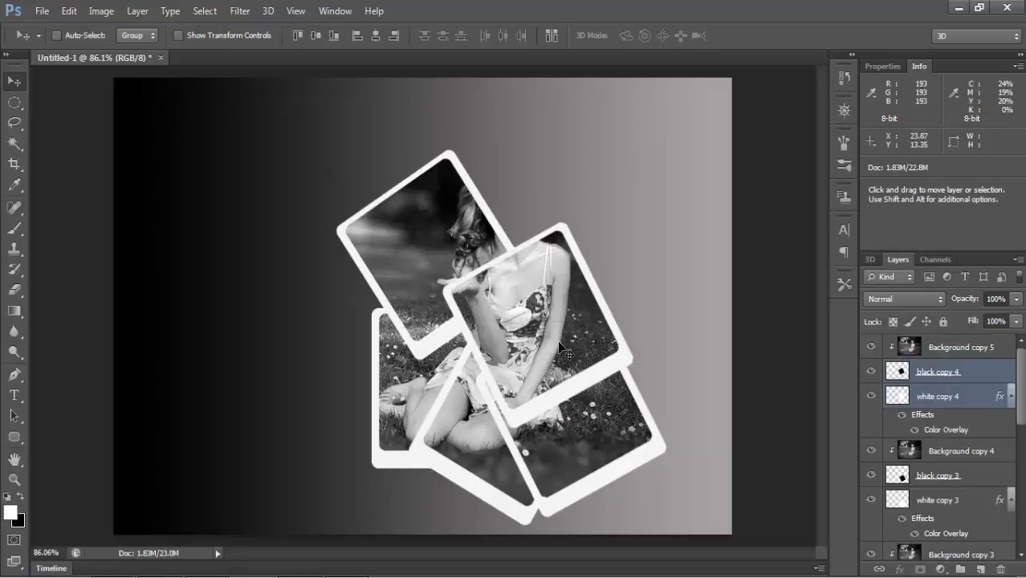
key("ctrl+t")
left_click_drag(677, 389, 555, 507)
left_click_drag(573, 354, 521, 345)
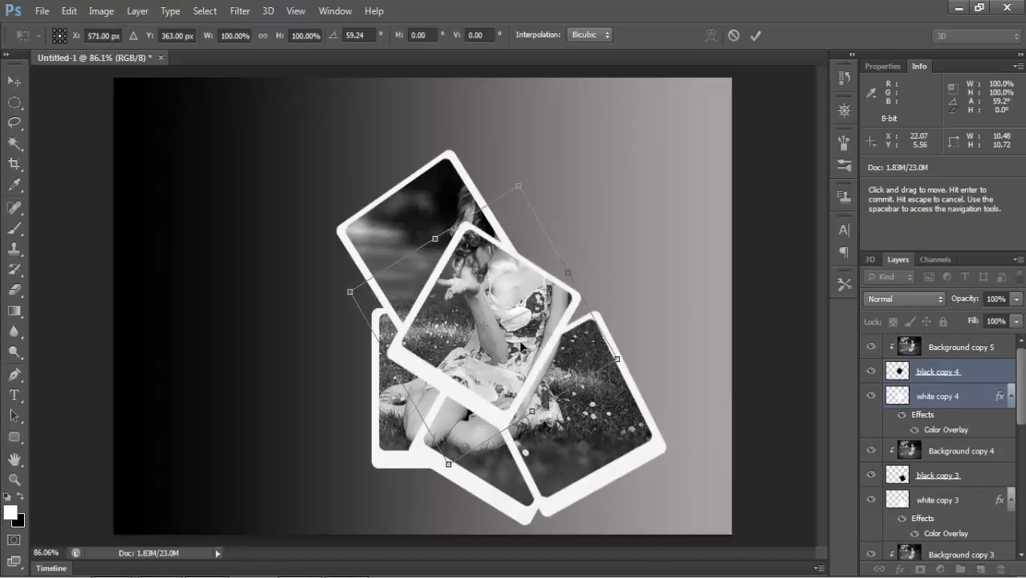
key("Return")
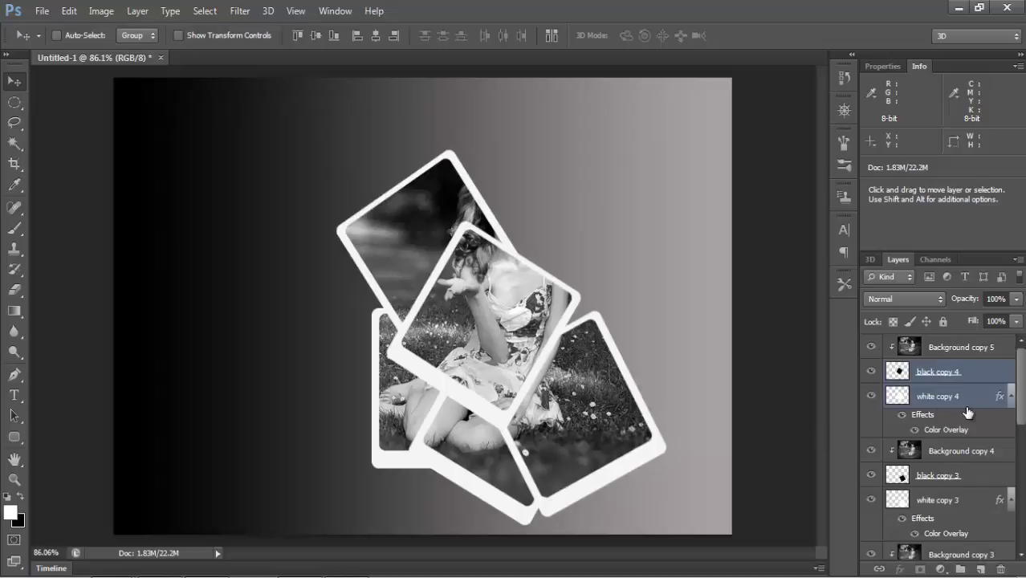
Duplicate the frame layers into white copy 5, black copy 5 and Background copy 6.
left_click(964, 353, "shift")
right_click(958, 353)
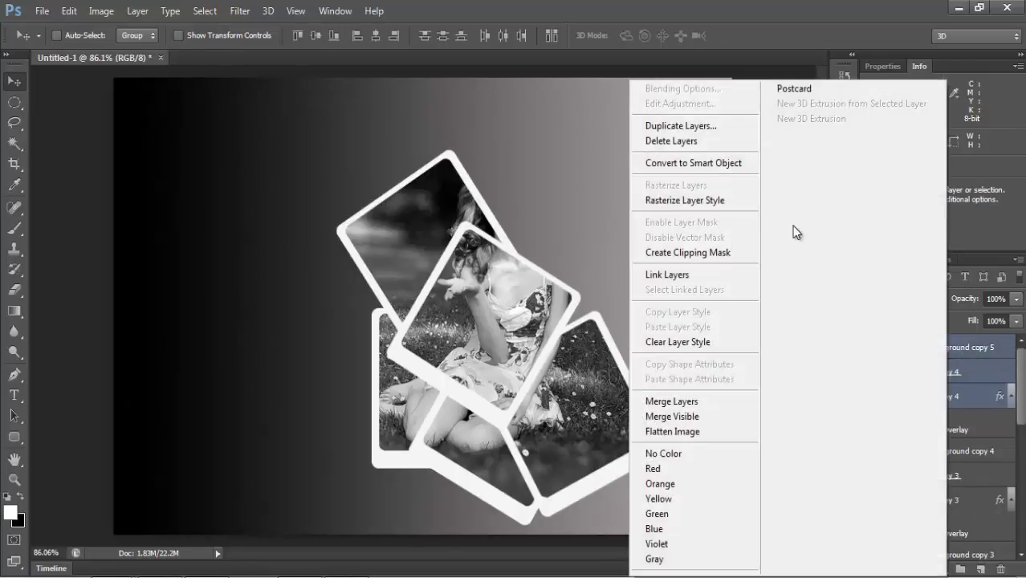
left_click(711, 119)
left_click(635, 184)
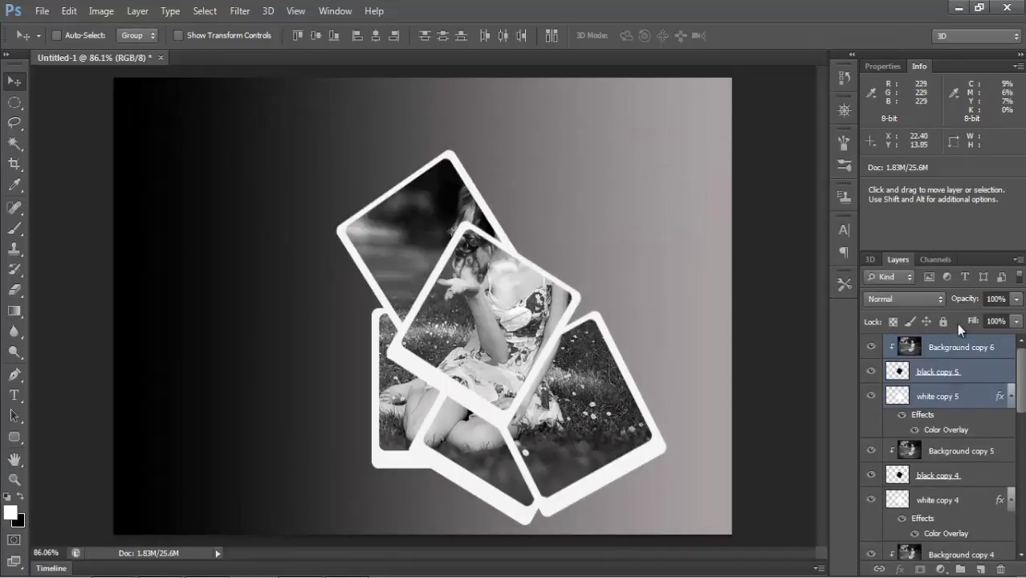
Move the sixth frame to the upper right, rotate it about -56°, and select its three layers.
left_click(970, 371)
left_click(979, 402, "shift")
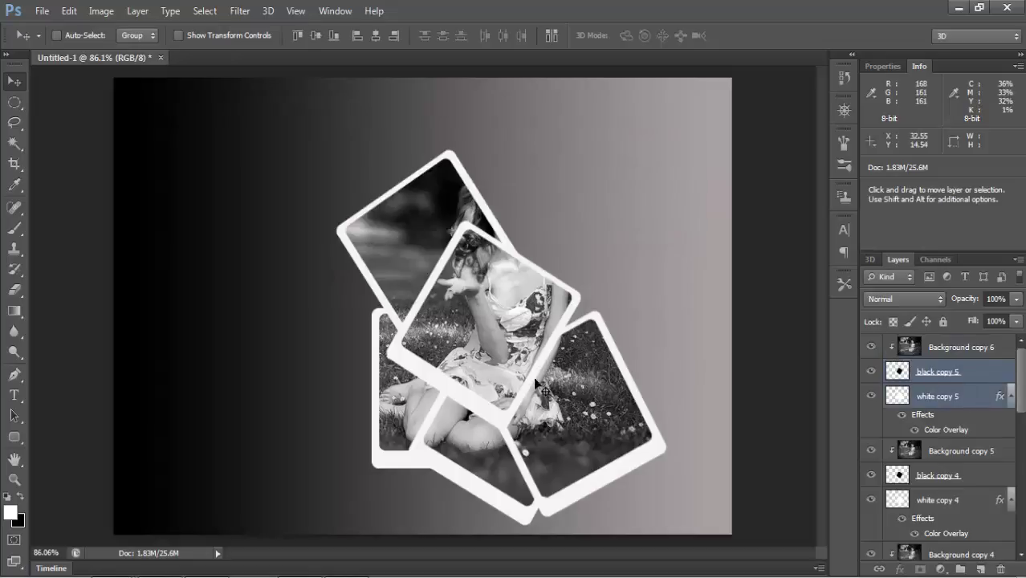
left_click_drag(518, 358, 604, 340)
key("ctrl+t")
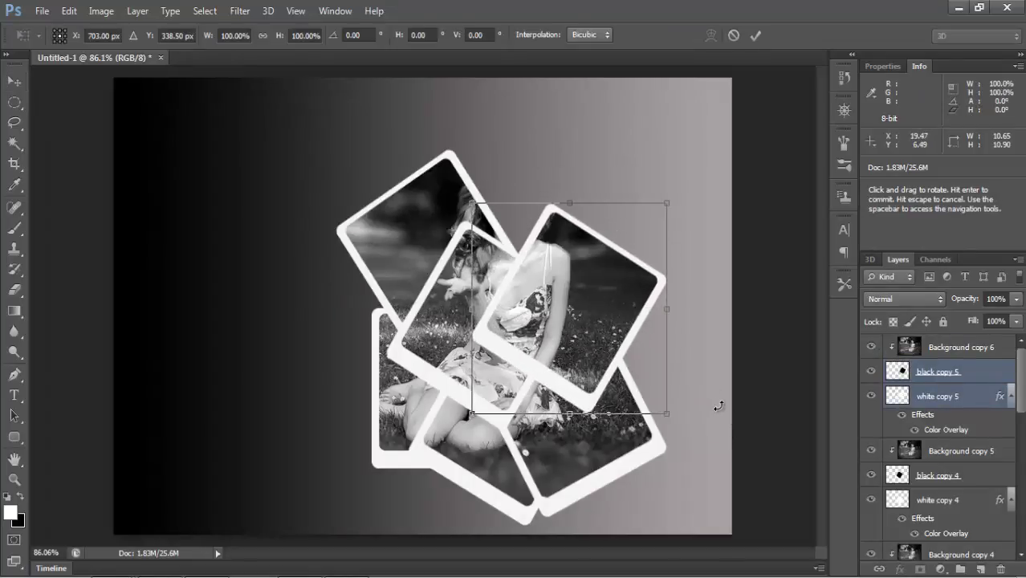
left_click_drag(715, 406, 745, 224)
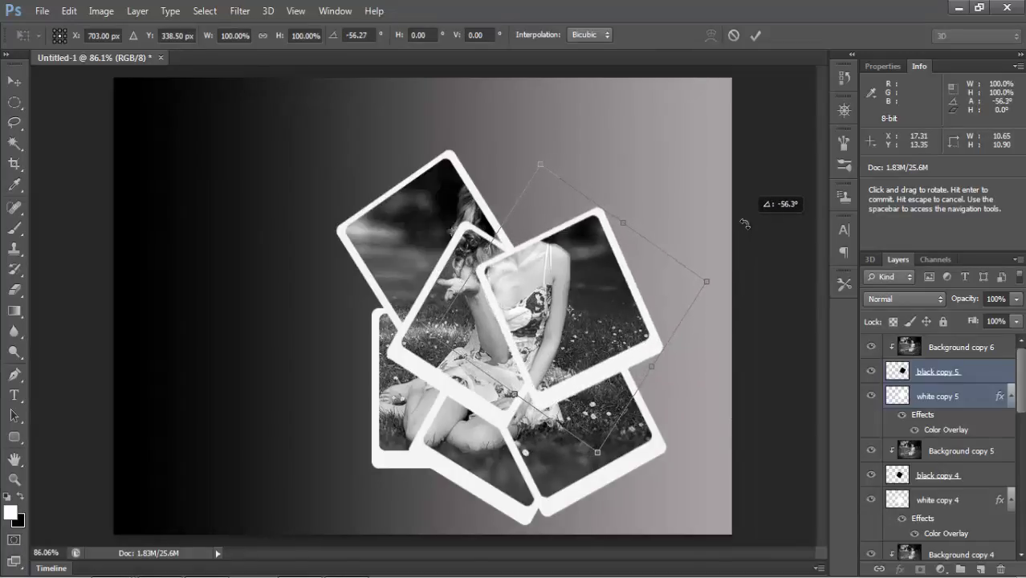
key("Return")
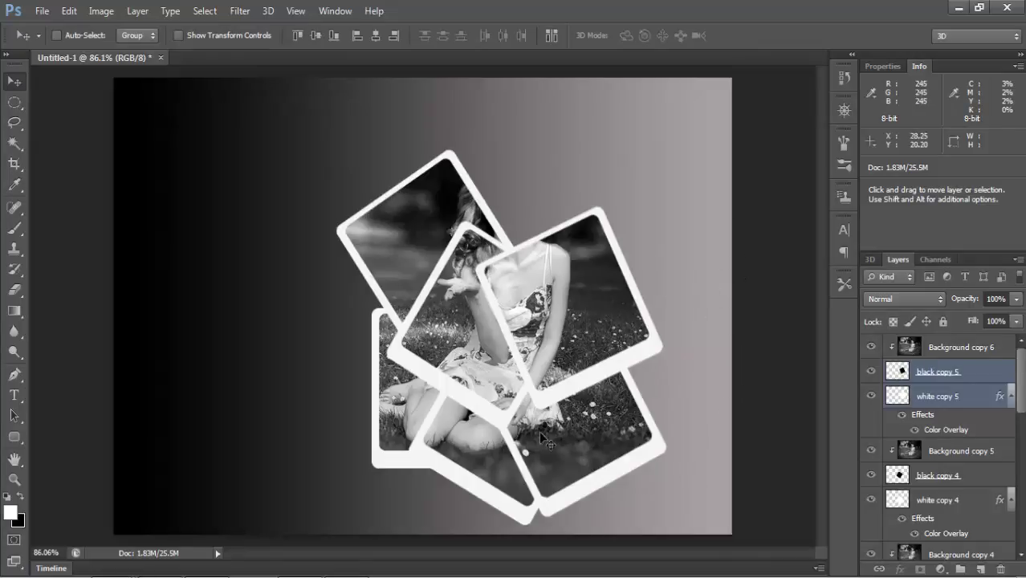
left_click(962, 399)
left_click(963, 350, "shift")
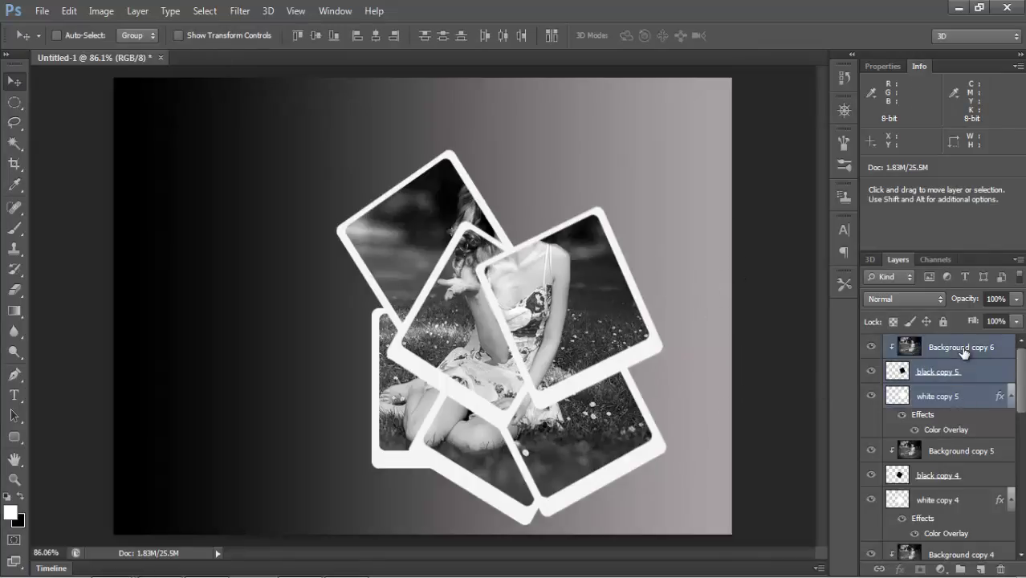
Duplicate the selected frame layers into white copy 6, black copy 6 and Background copy 7.
right_click(965, 354)
left_click(737, 126)
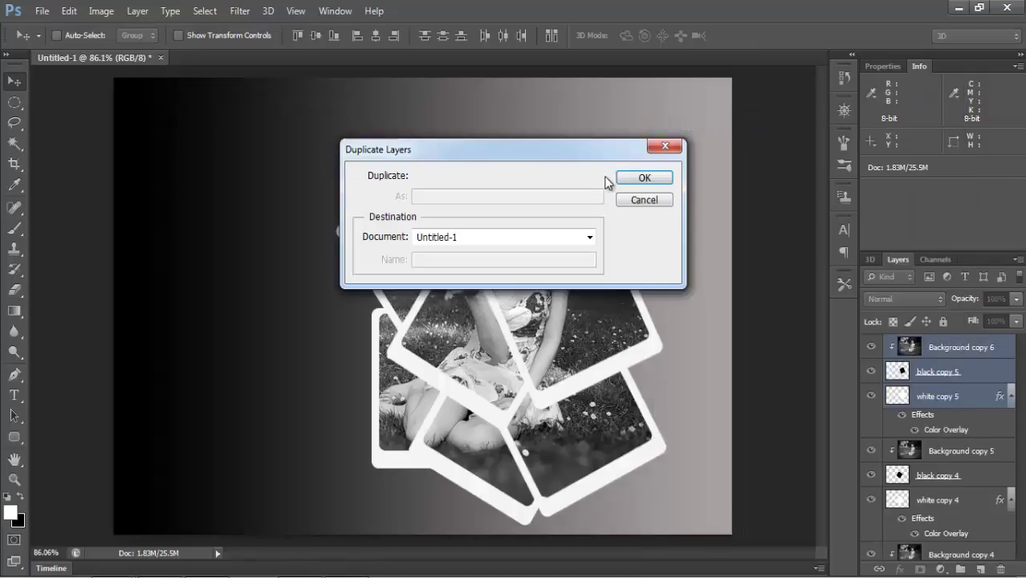
left_click(651, 177)
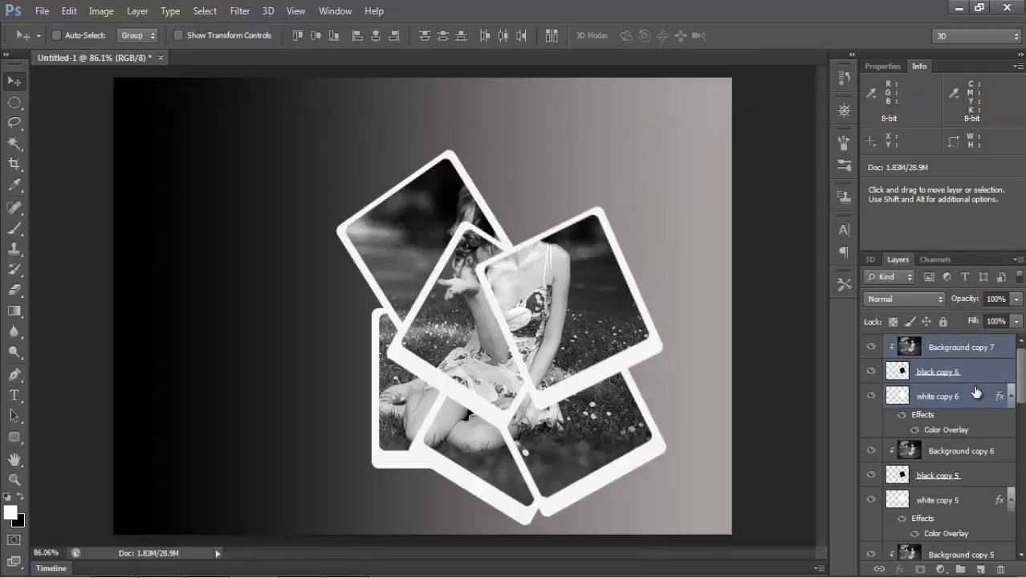
Move the new frame up-left, rotate it to 40.1° and scale it to 113.65%.
left_click(956, 394)
left_click(951, 372, "shift")
left_click_drag(586, 334, 528, 265)
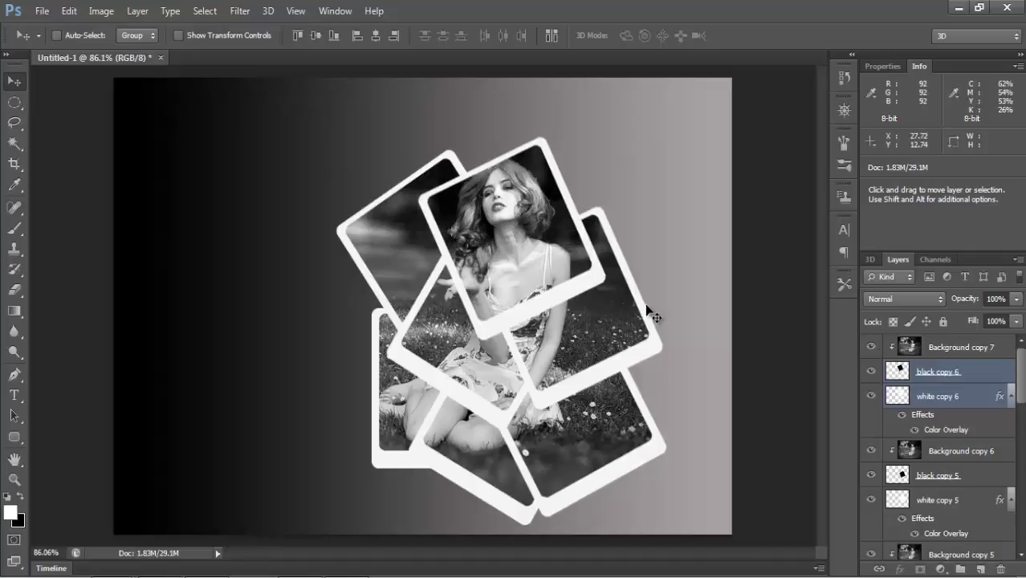
key("ctrl+t")
left_click_drag(645, 312, 575, 412)
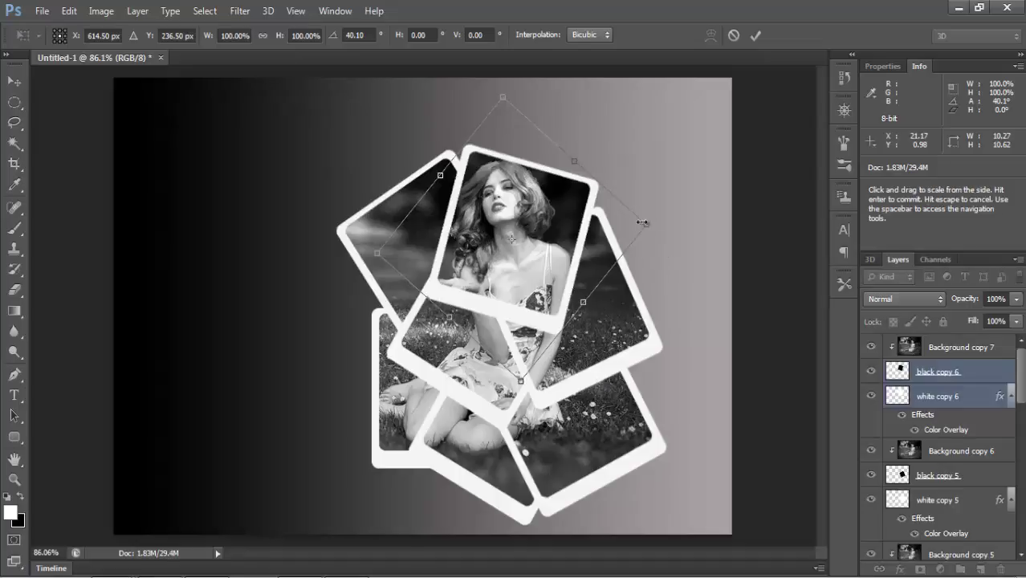
left_click_drag(646, 225, 664, 220)
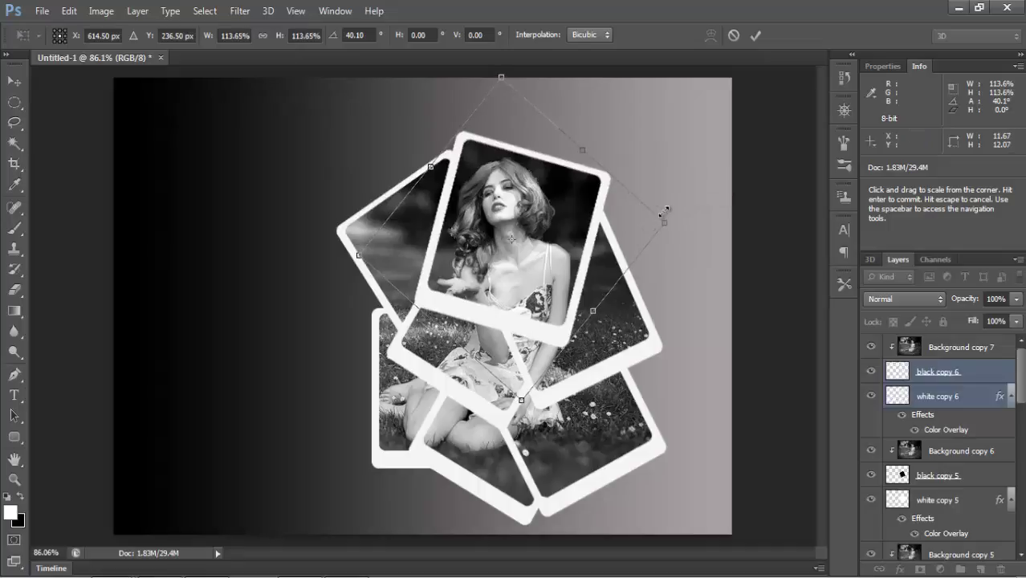
key("Return")
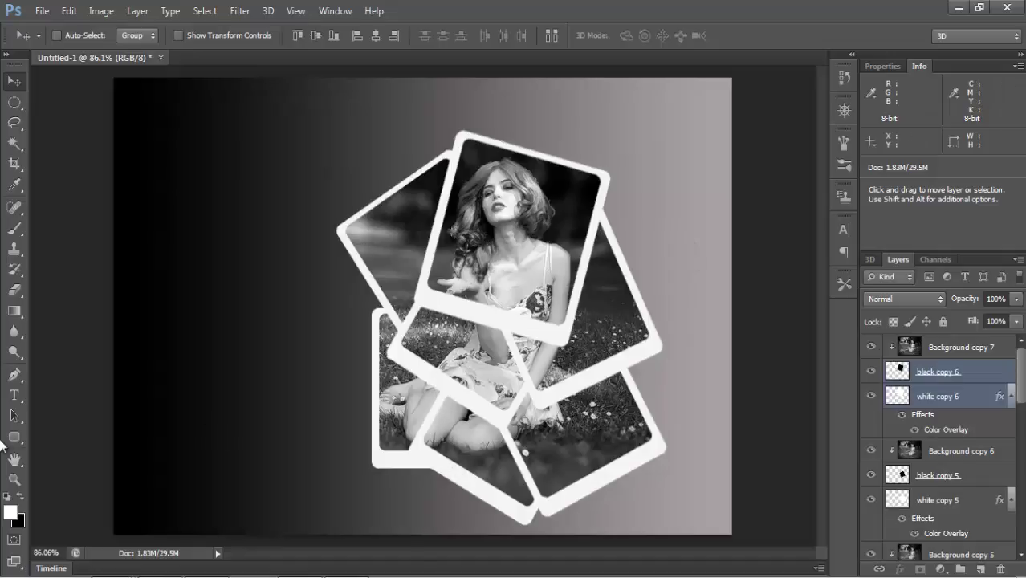
Set the Type tool to 48 pt white and place a new Layer 2 above Background copy 7.
left_click(15, 399)
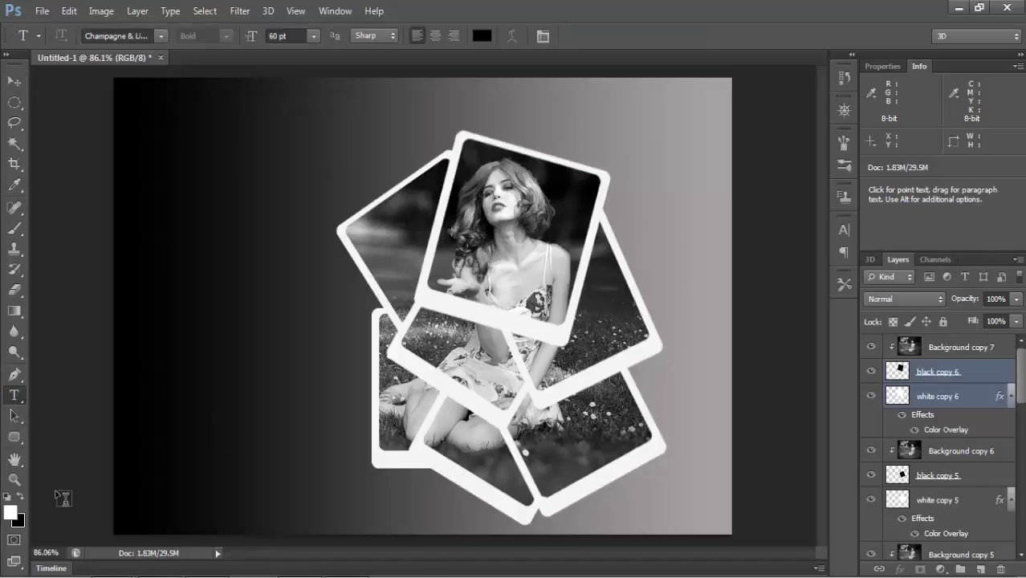
left_click(312, 40)
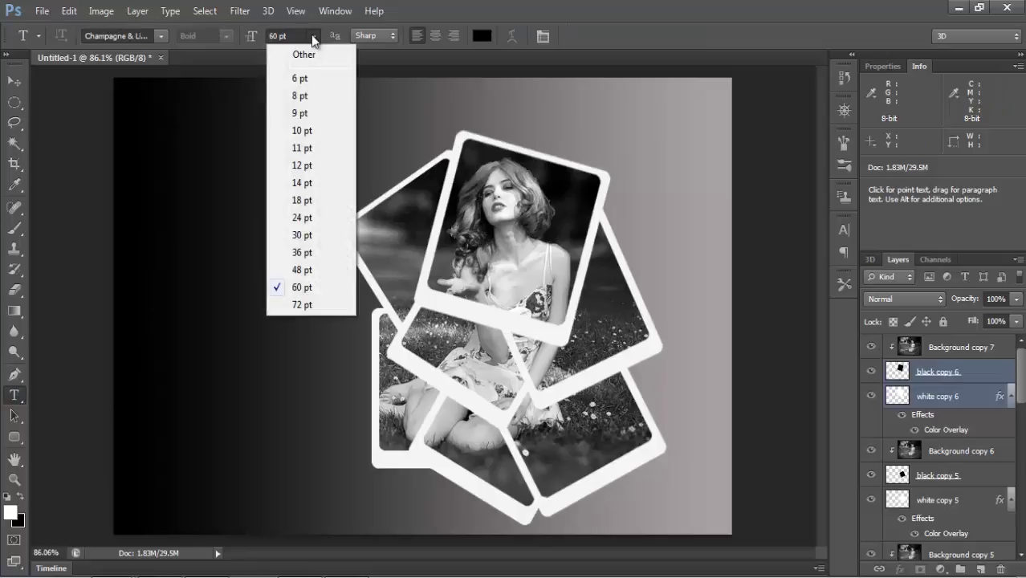
left_click(299, 270)
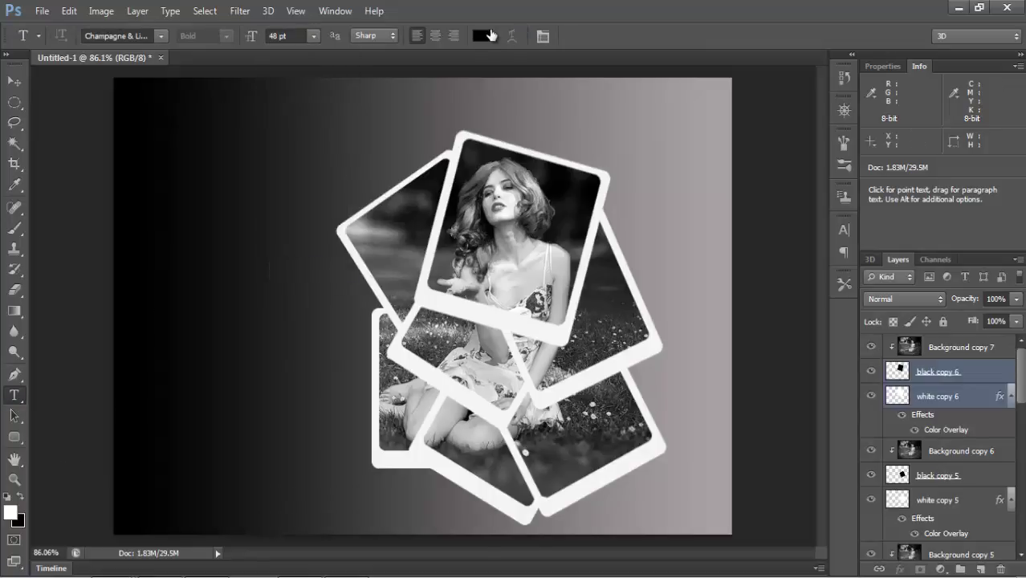
left_click(482, 35)
left_click(523, 118)
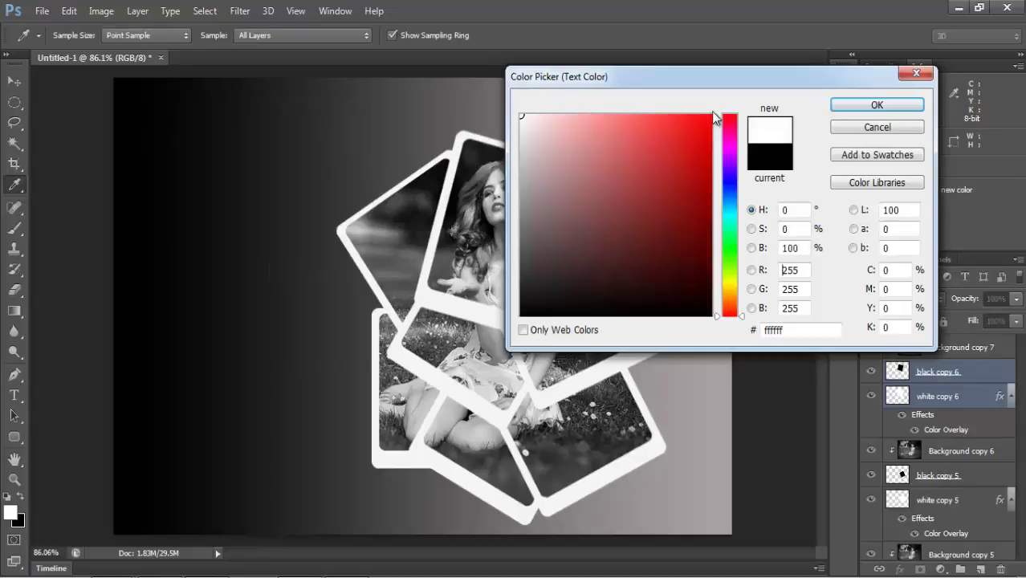
left_click(861, 105)
left_click(861, 105)
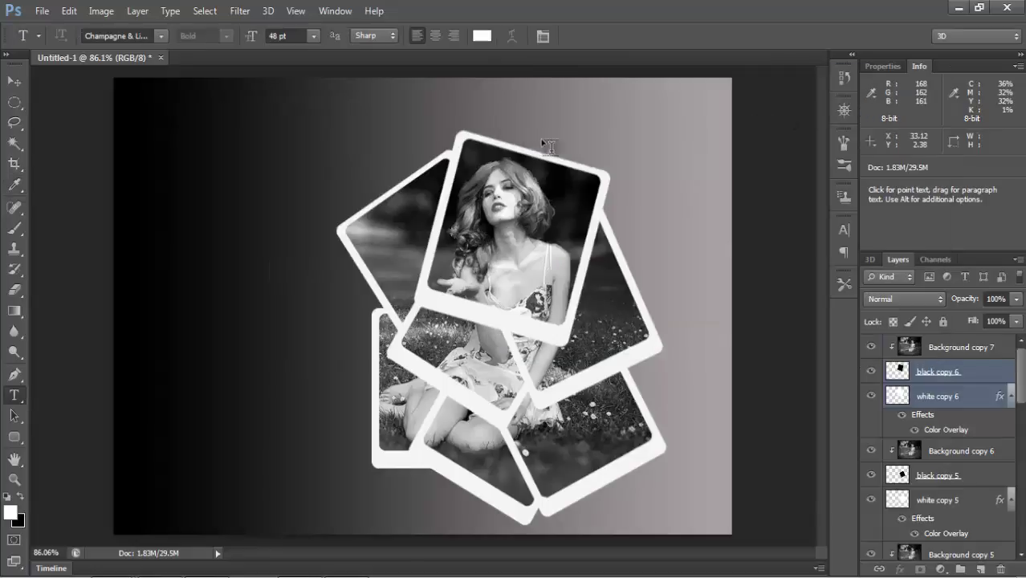
left_click(202, 508)
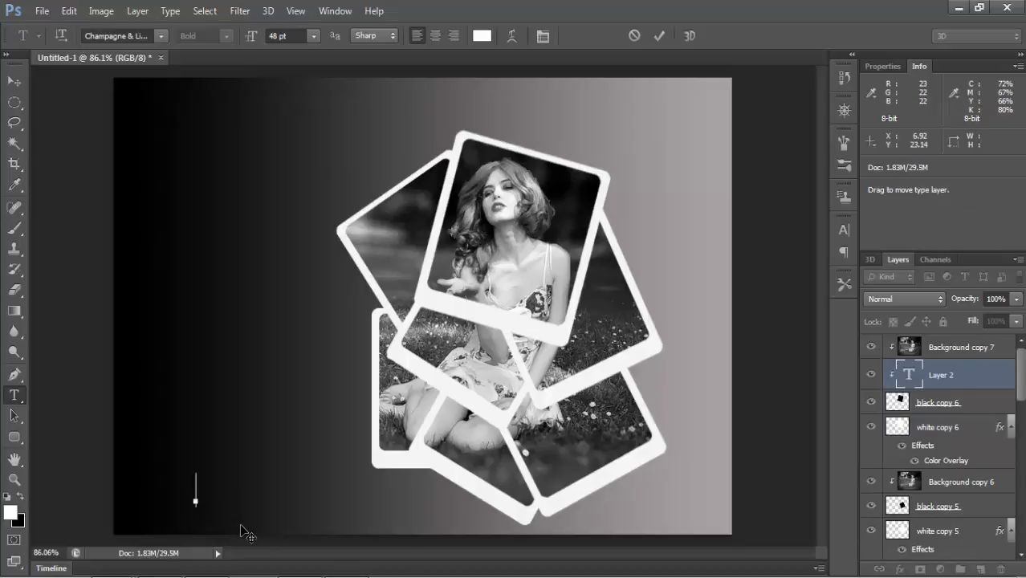
left_click_drag(978, 375, 972, 347)
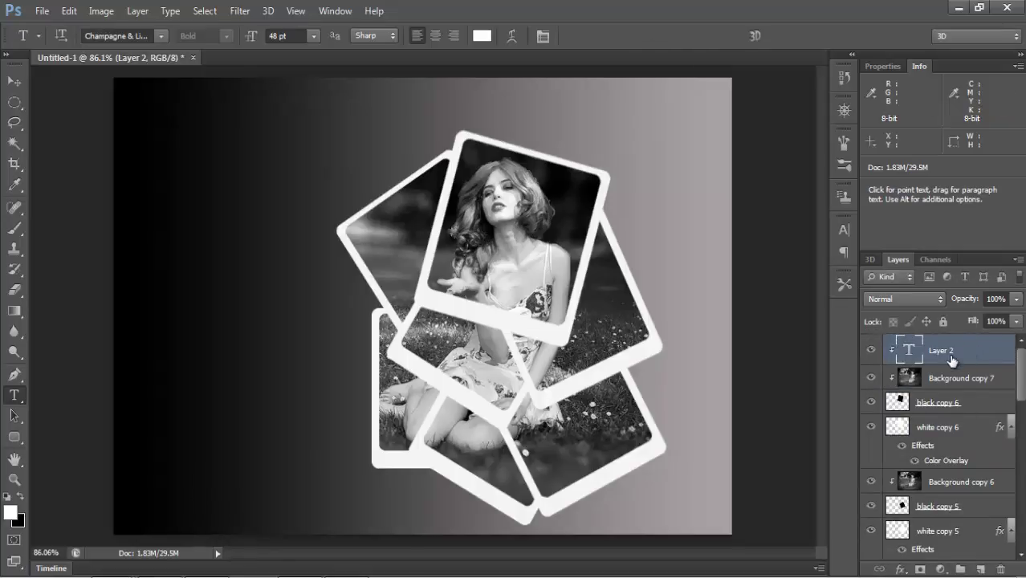
Delete the empty Layer 2 type layer and reselect Background copy 7 at the top.
right_click(954, 356)
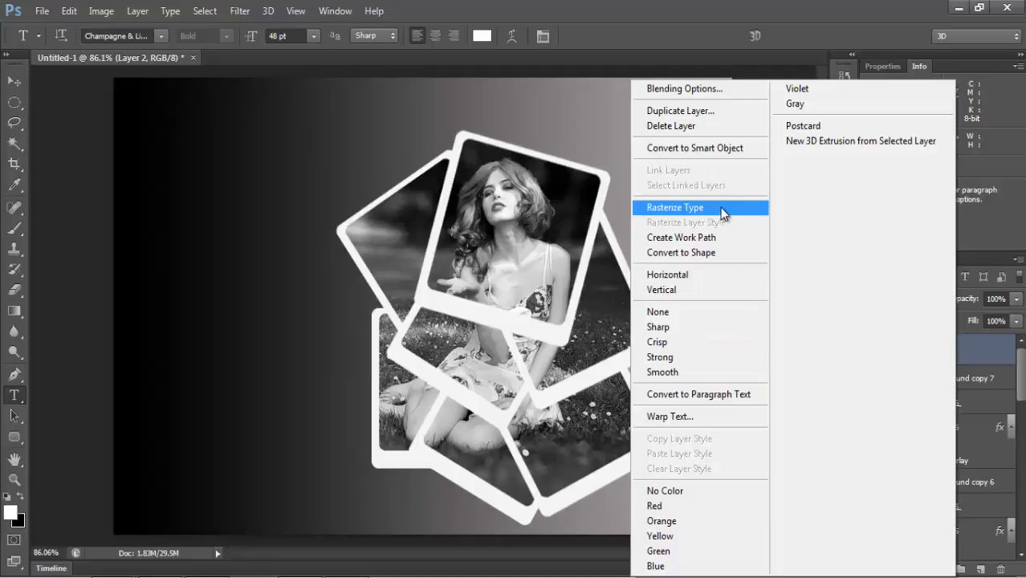
key("Escape")
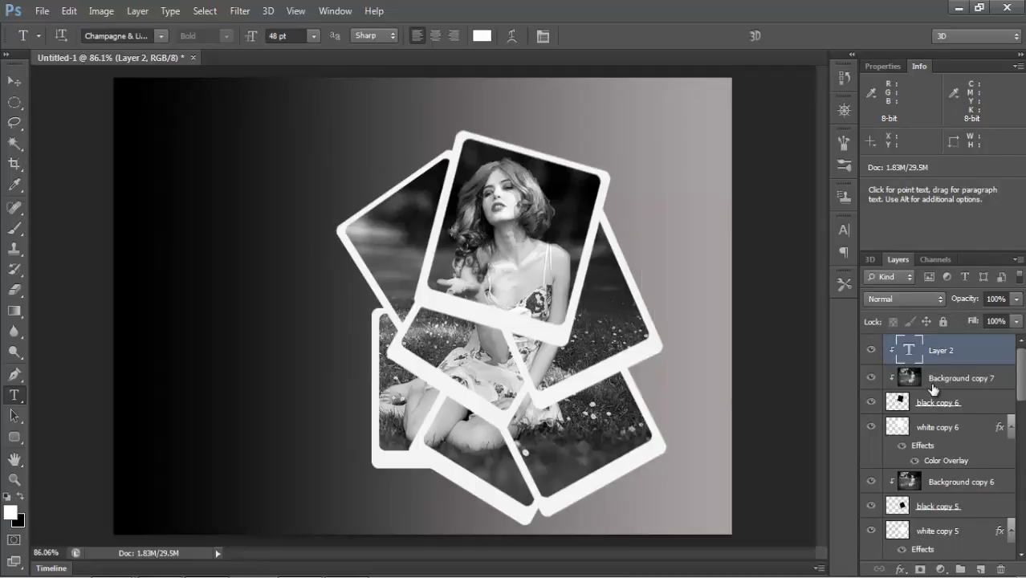
left_click_drag(933, 389, 924, 406)
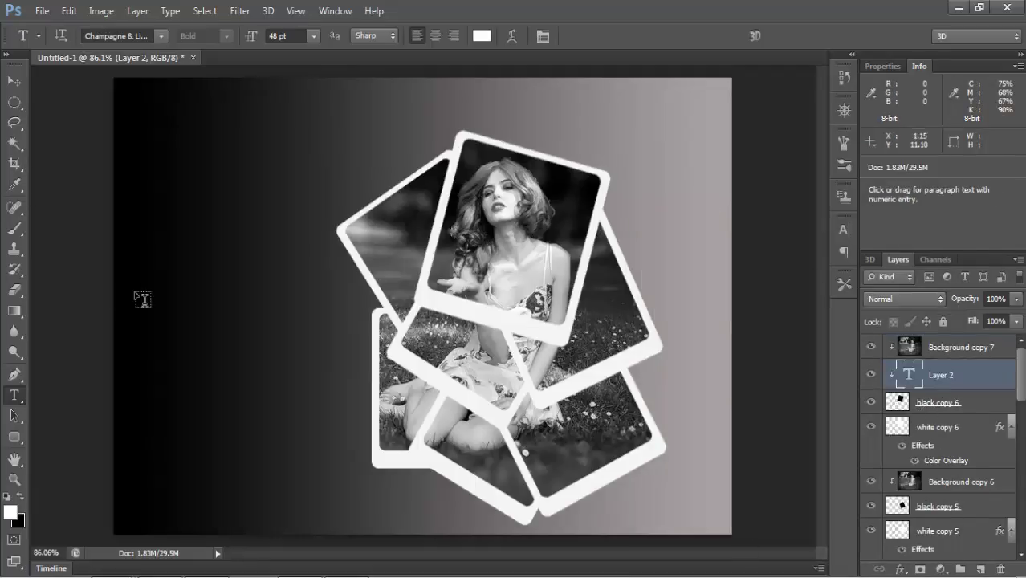
key("Delete")
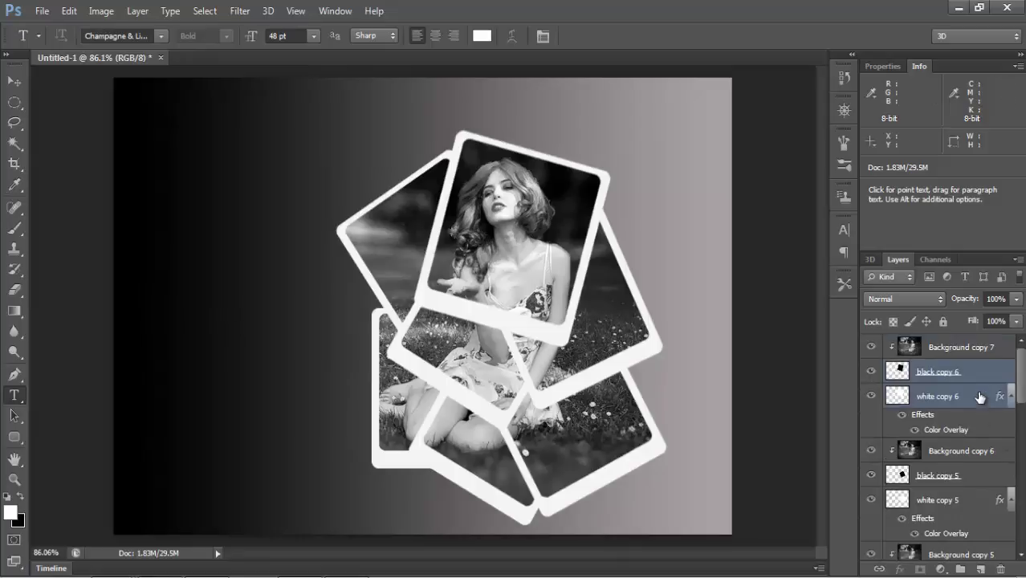
left_click(981, 395)
left_click(969, 350)
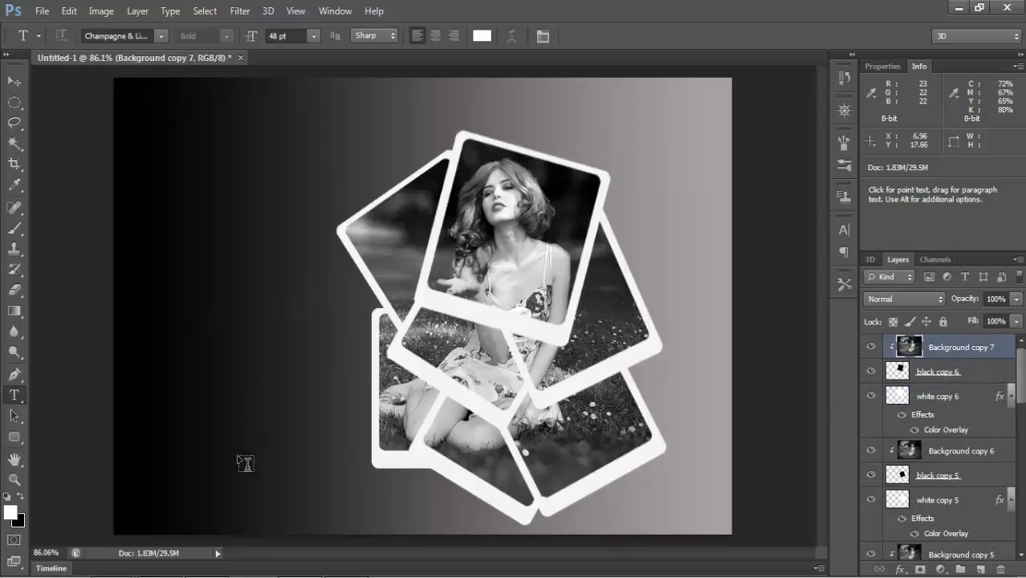
Type 'Thanks for Watching' in white 48 pt on two lines at the lower-left canvas.
left_click(212, 463)
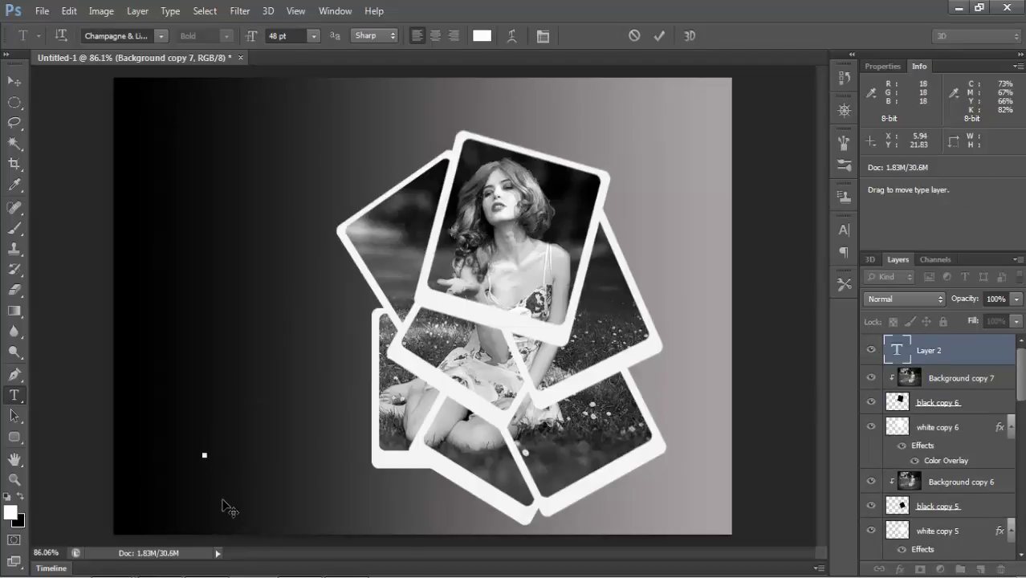
type("T")
type("hanks f")
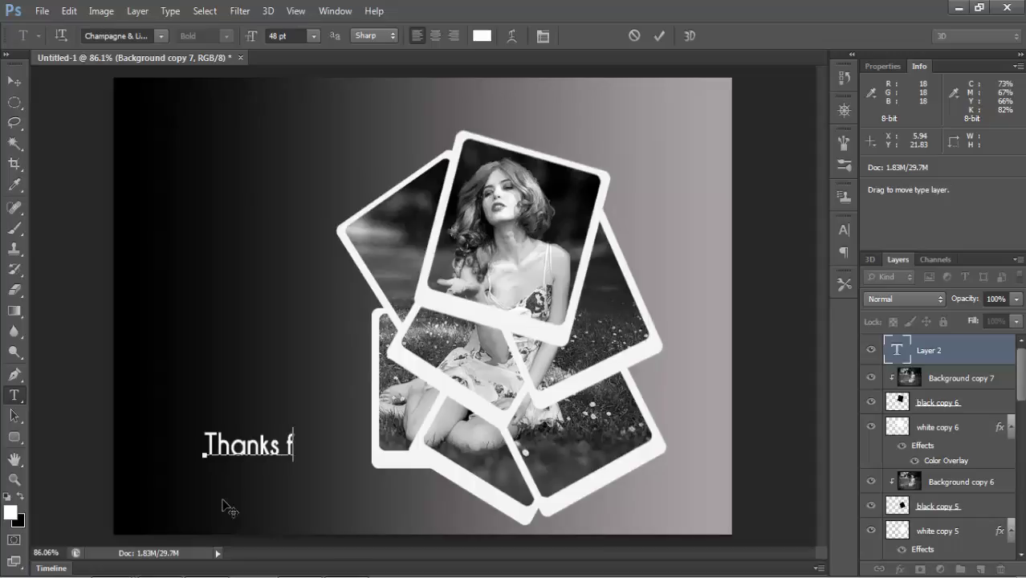
type("or ")
type("Watchin")
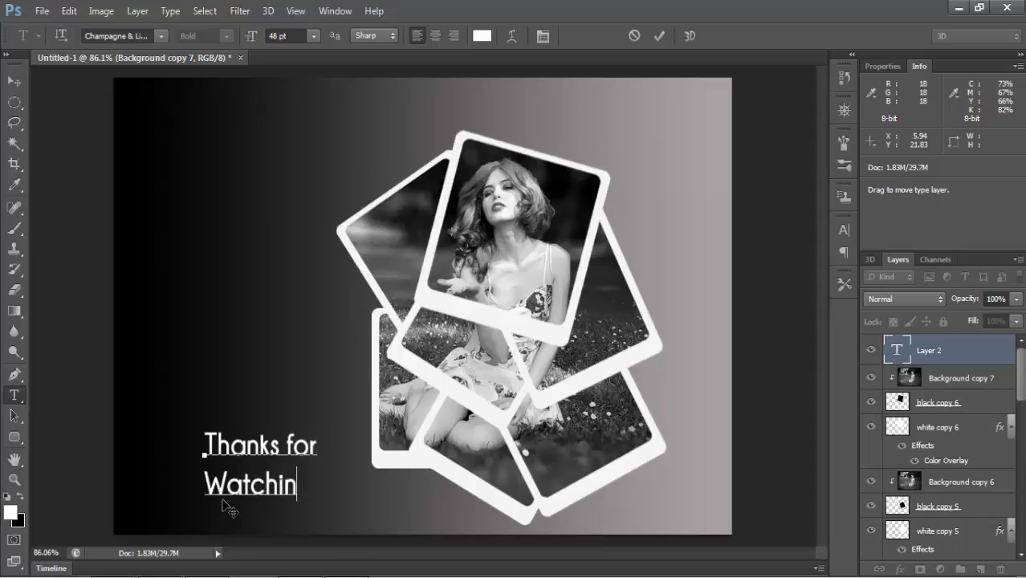
type("g")
key("ctrl")
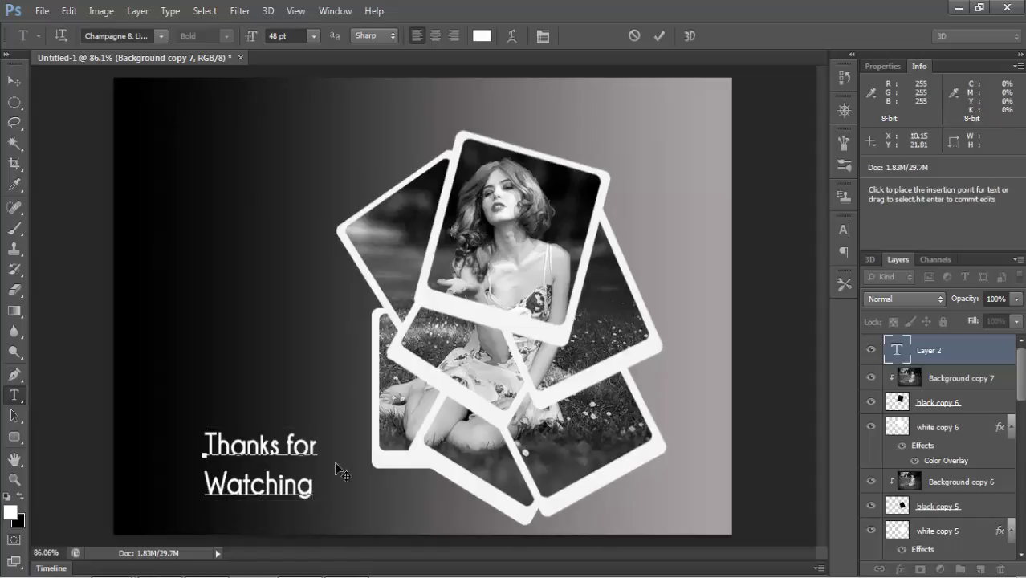
key("ctrl")
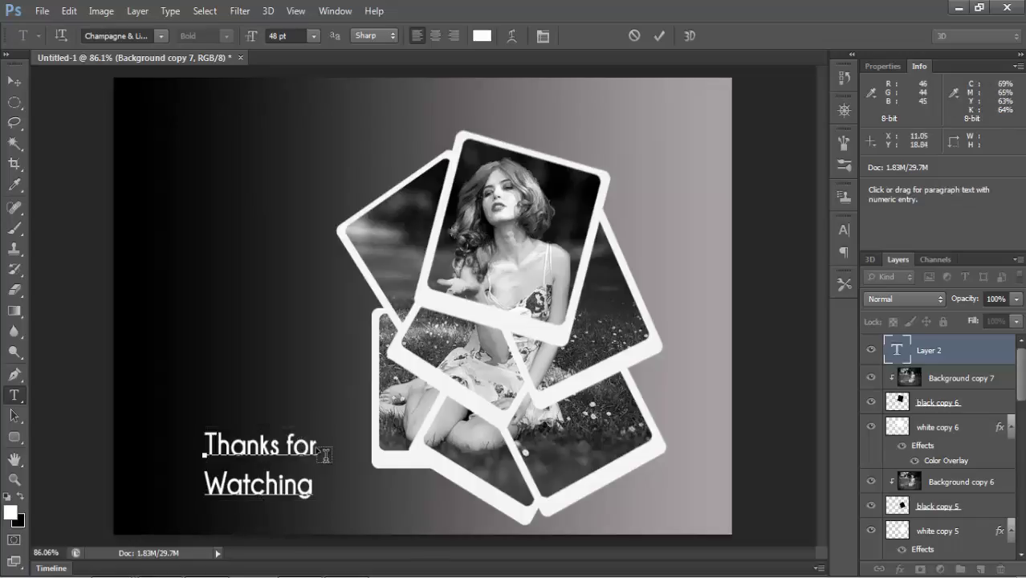
Apply the black-fill, white-stroke style preset to the text layer through Blending Options.
left_click(14, 81)
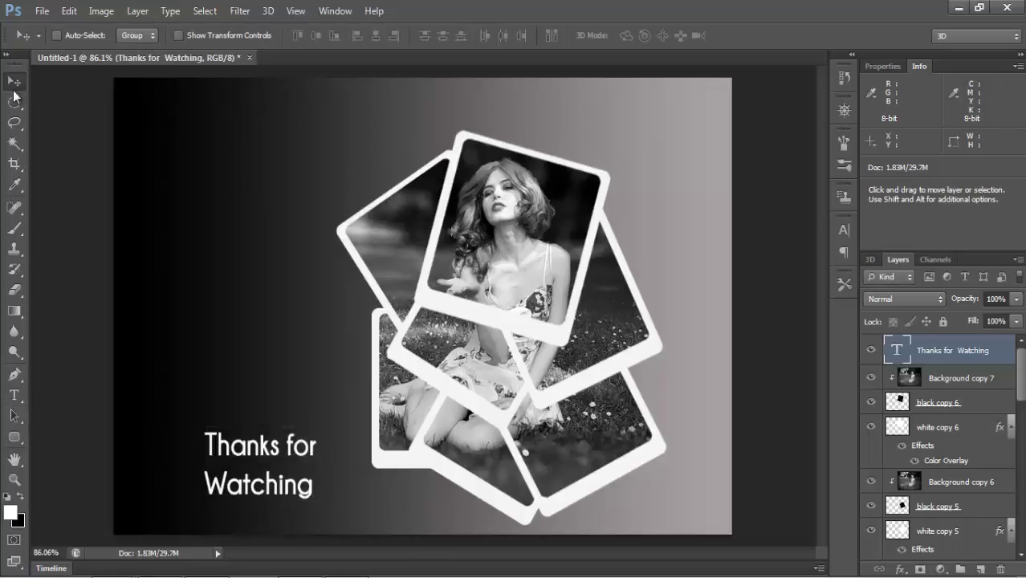
left_click(901, 570)
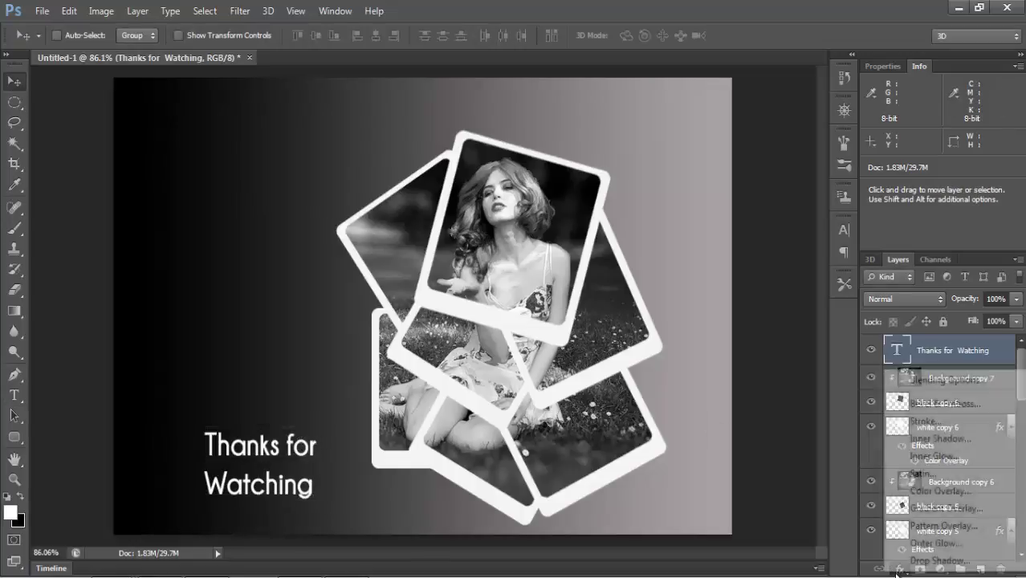
left_click(930, 380)
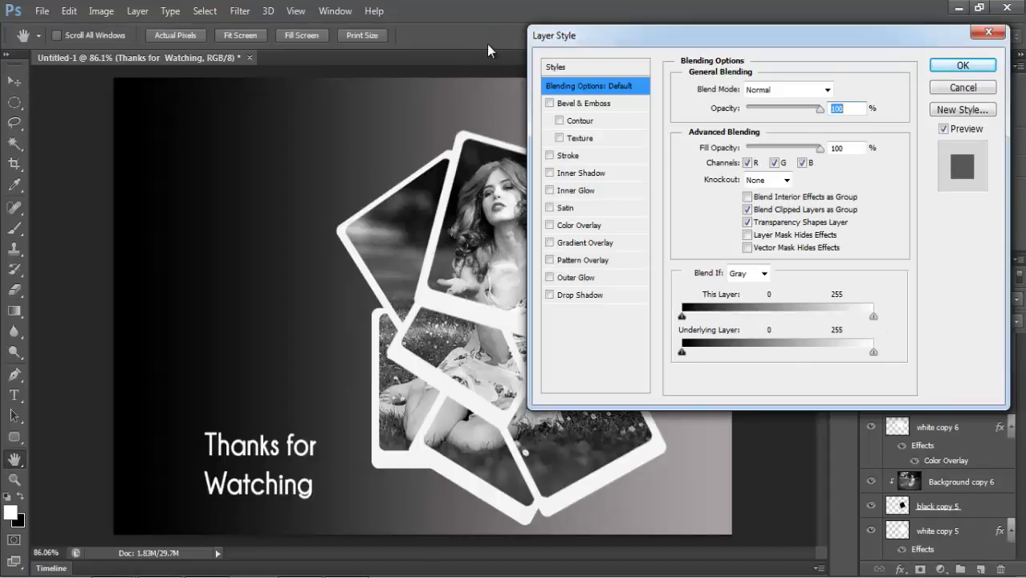
left_click(554, 67)
left_click(829, 109)
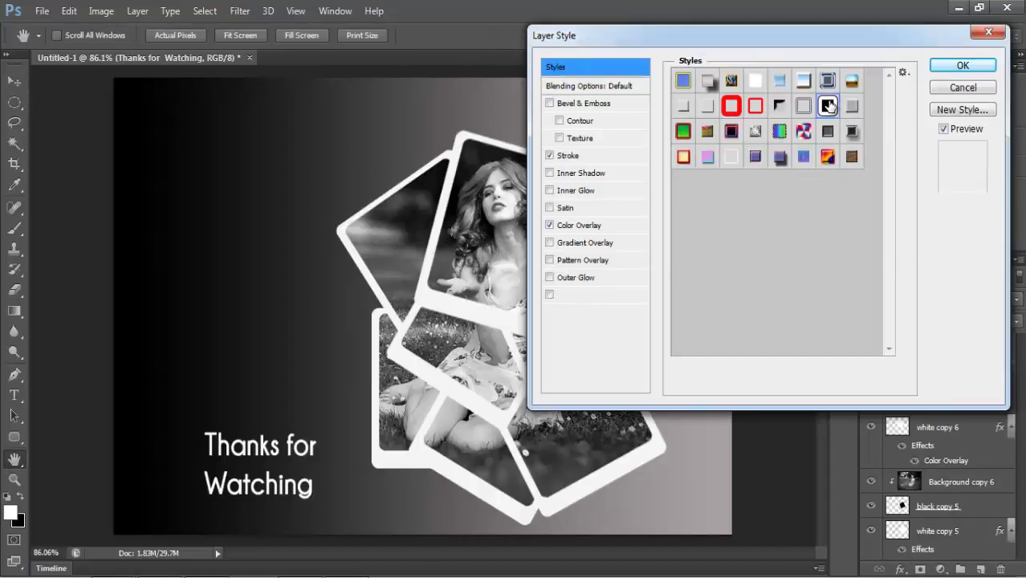
left_click(964, 66)
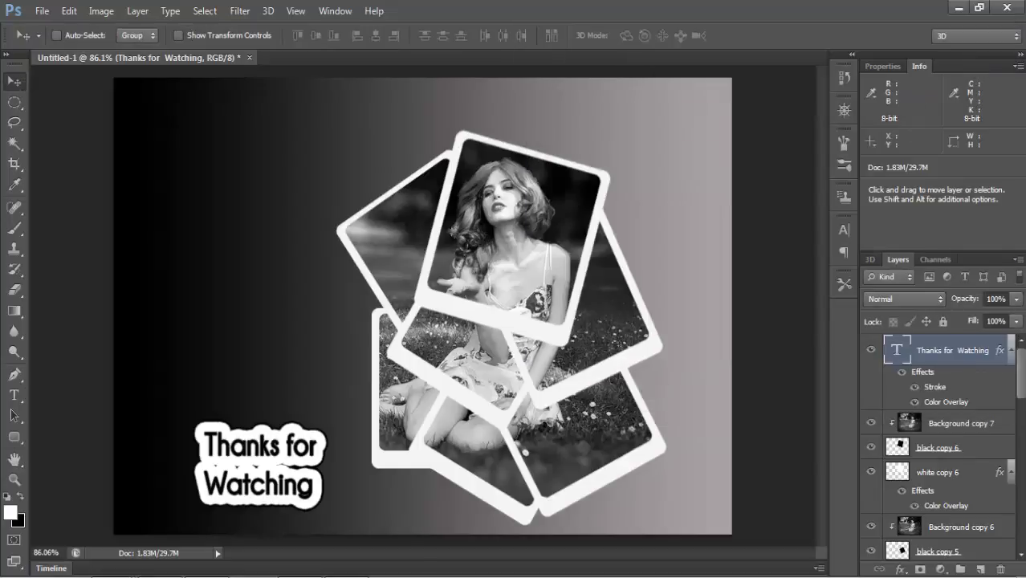